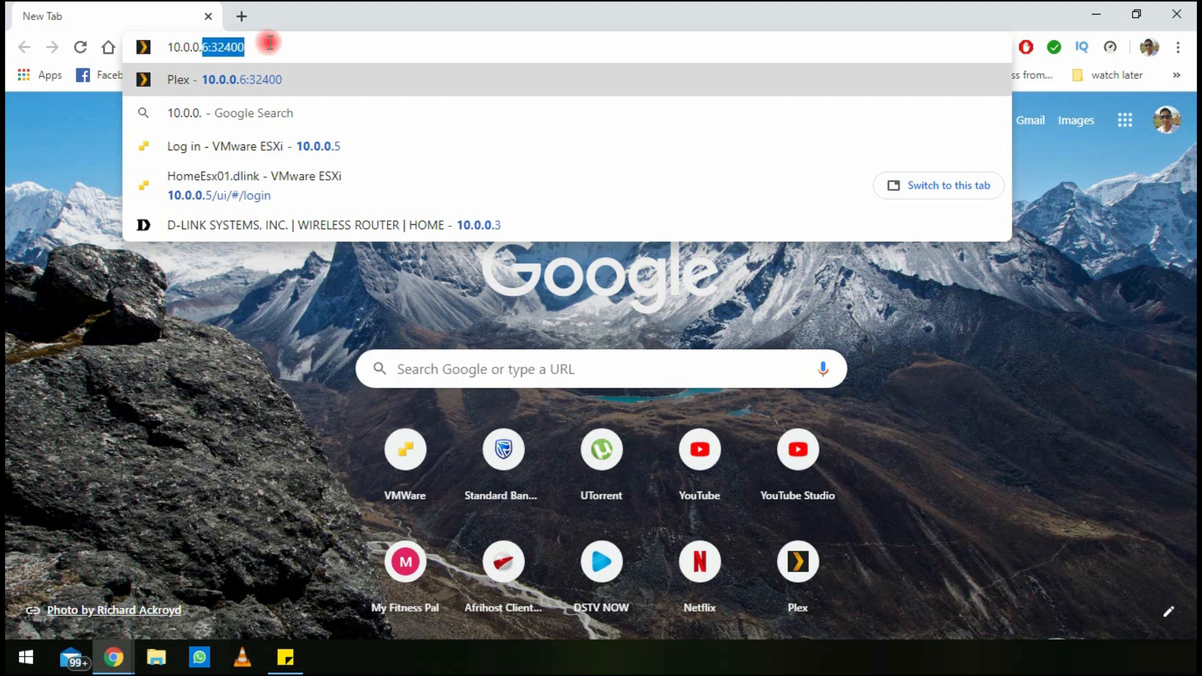
- Open the Univention portal at 10.0.0.10 and go to its login page
type(".10")
key("Return")
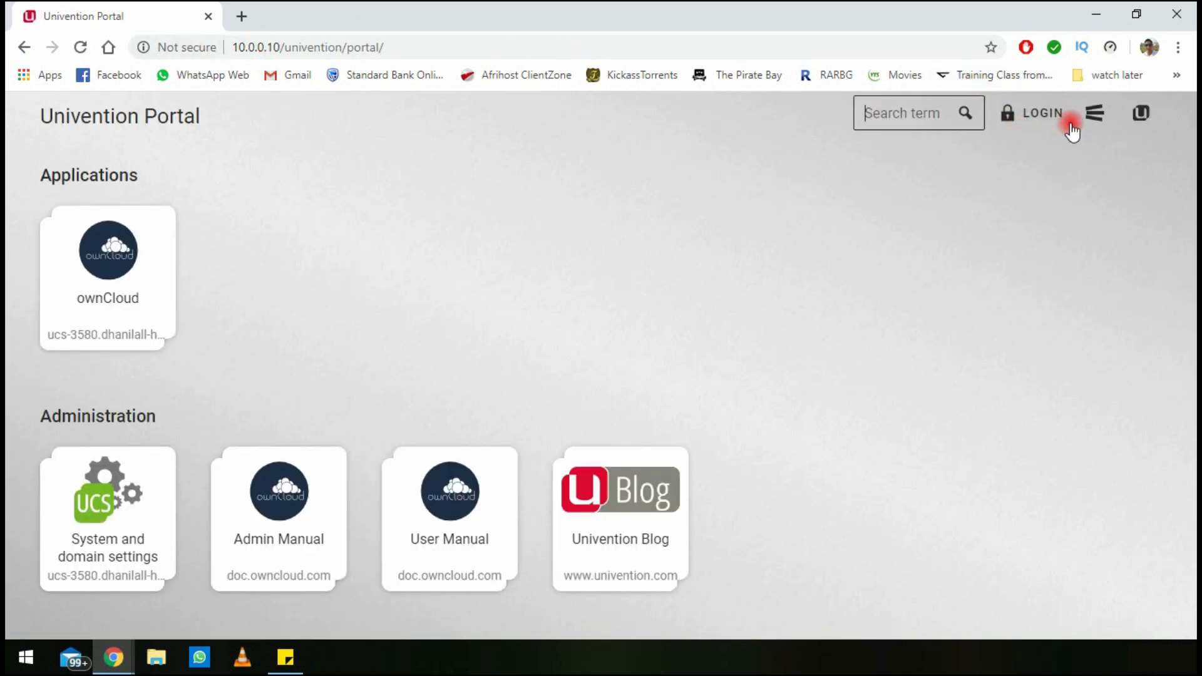
left_click(1041, 114)
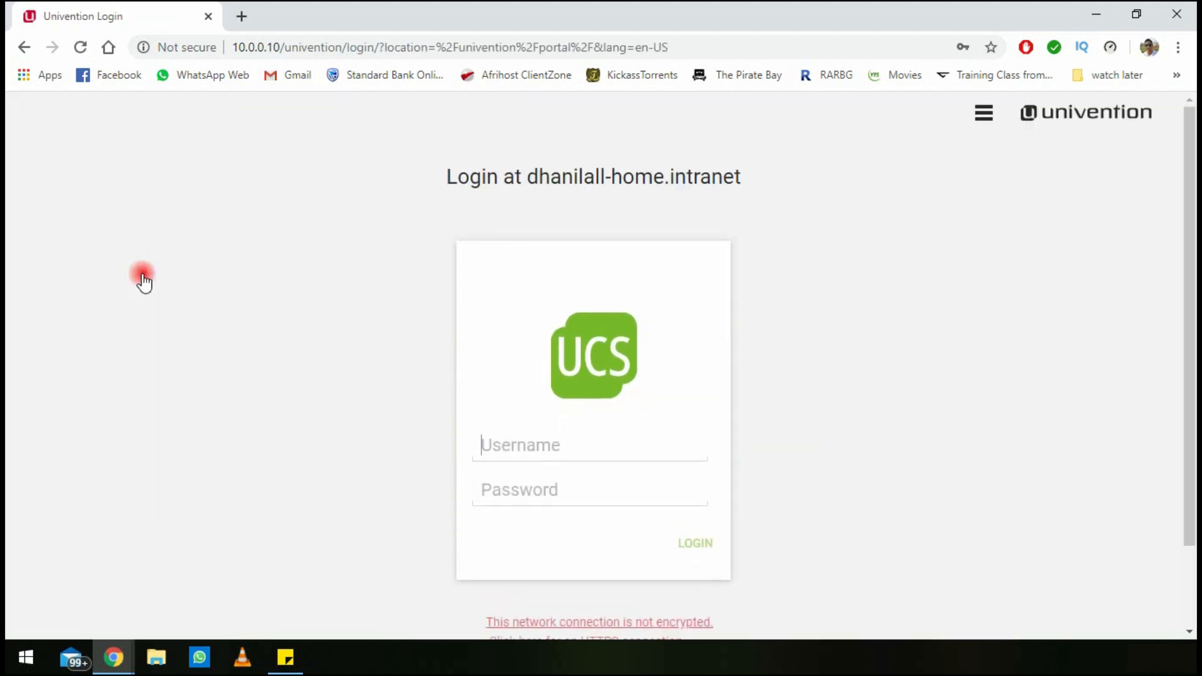
- Log in to the Univention portal as administrator with the saved account password
scroll(599, 375, "down", 2)
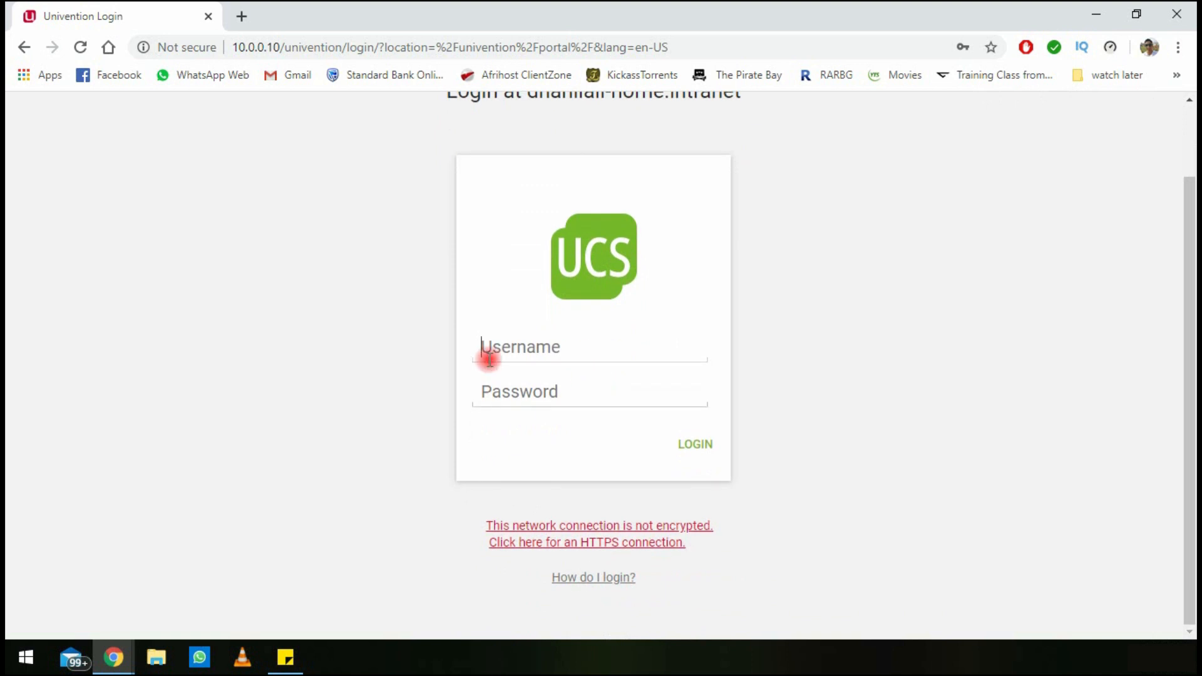
left_click(524, 354)
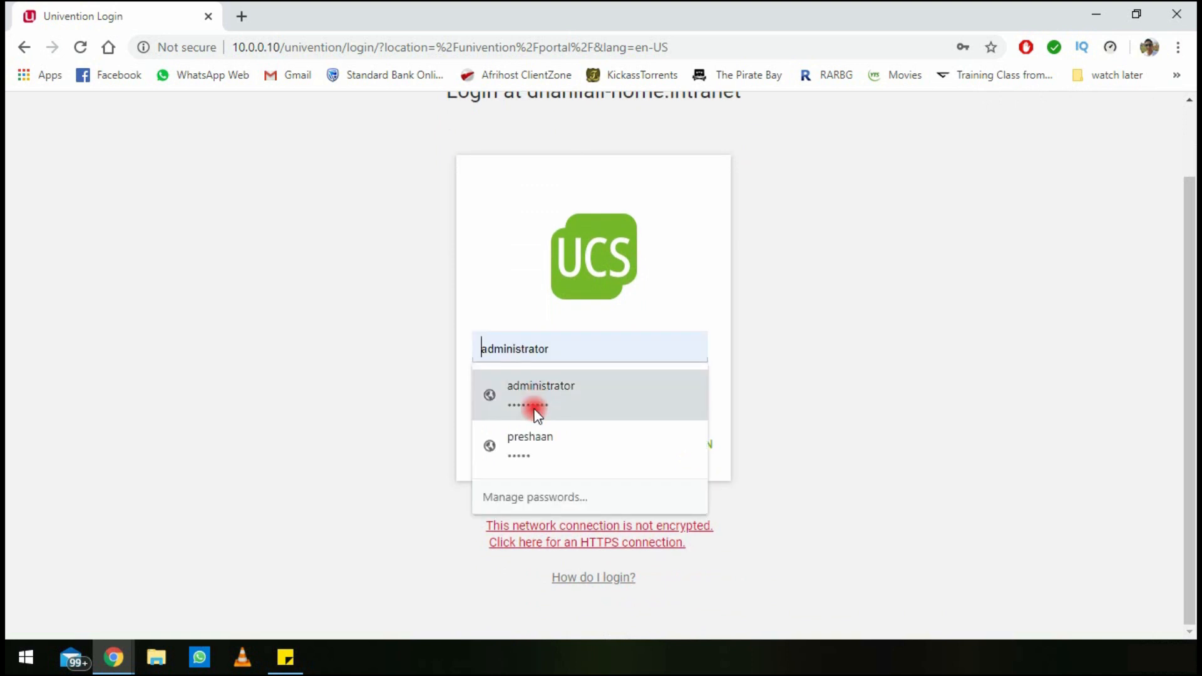
left_click(529, 389)
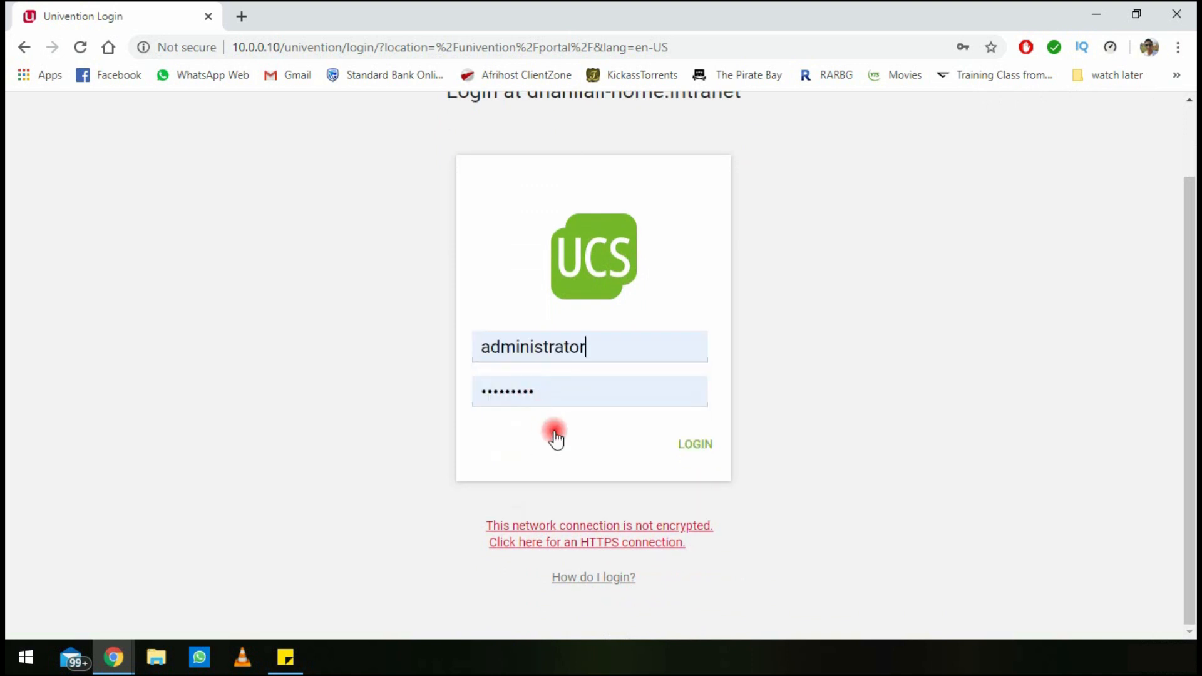
left_click(688, 446)
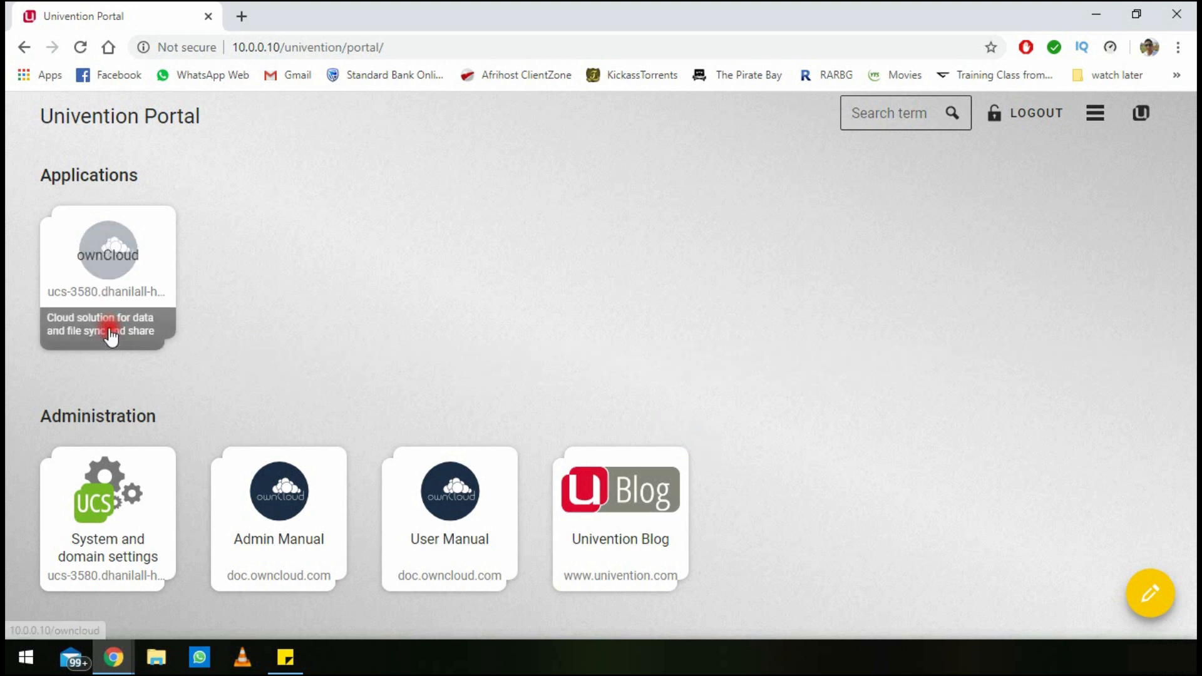
- Open ownCloud from the portal, log in as administrator with the saved password, and dismiss the update notice
left_click(116, 247)
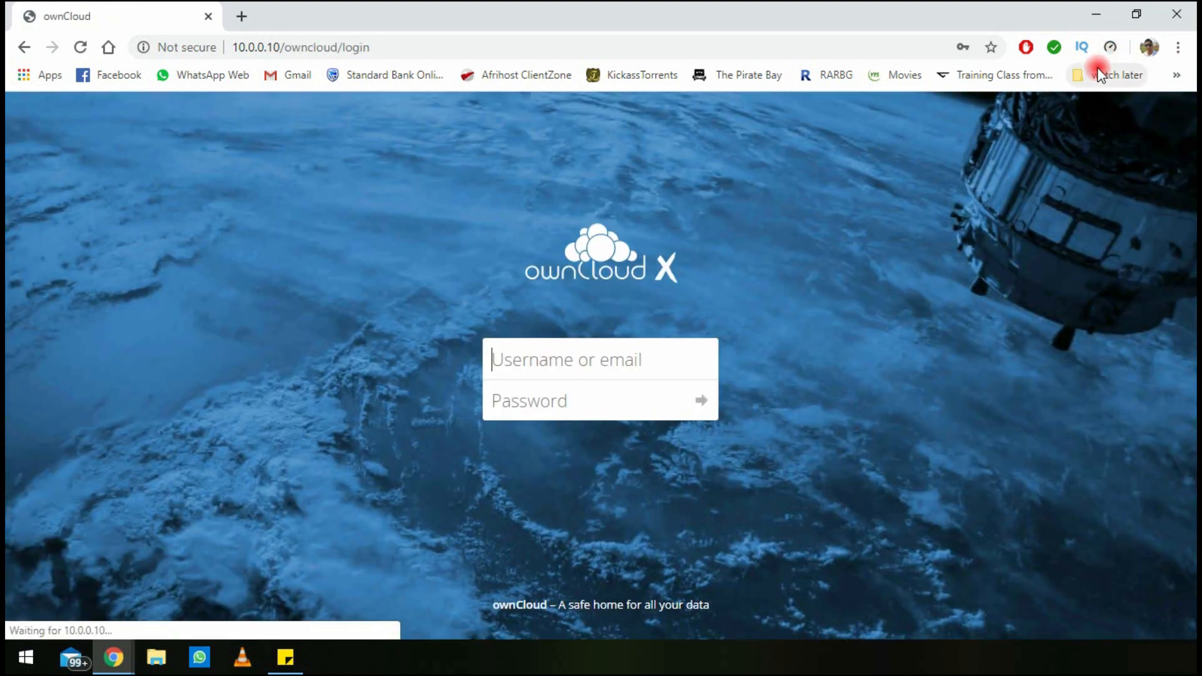
left_click(527, 351)
left_click(558, 408)
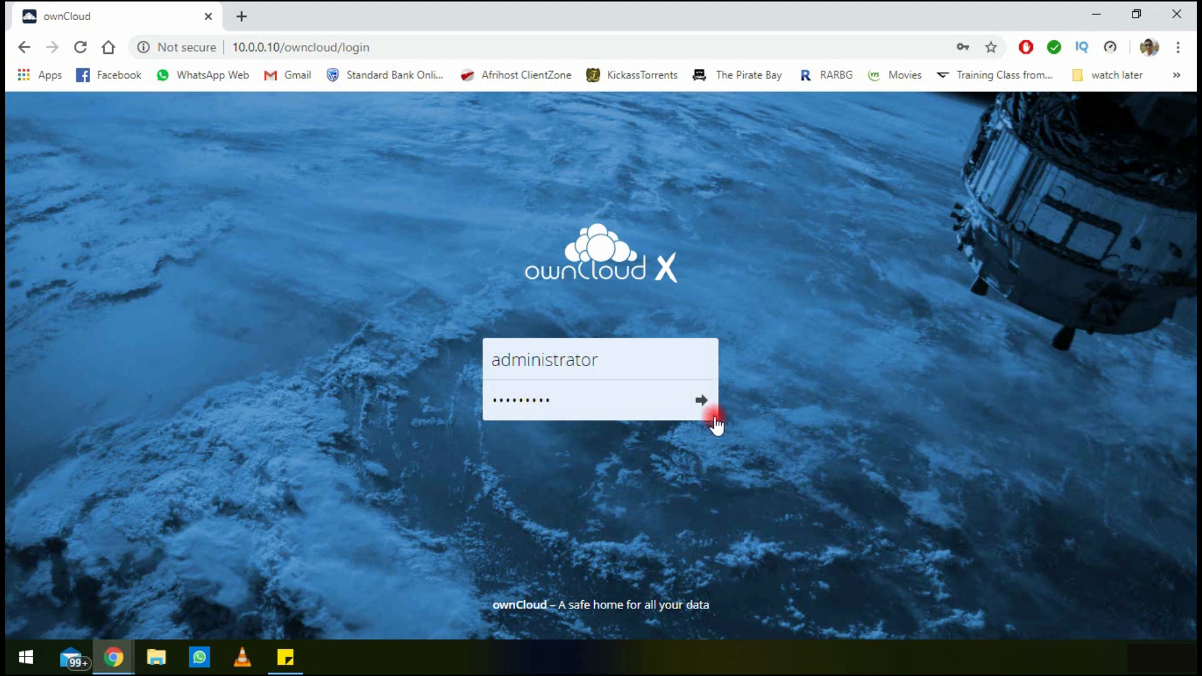
left_click(701, 399)
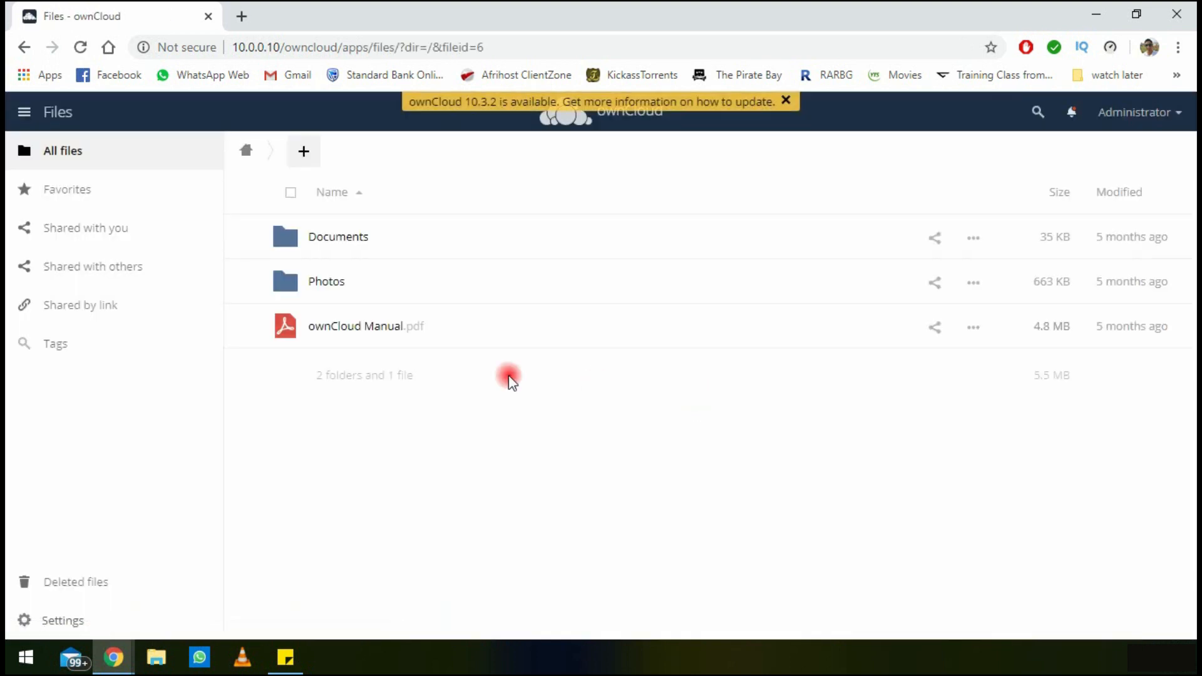
left_click(787, 101)
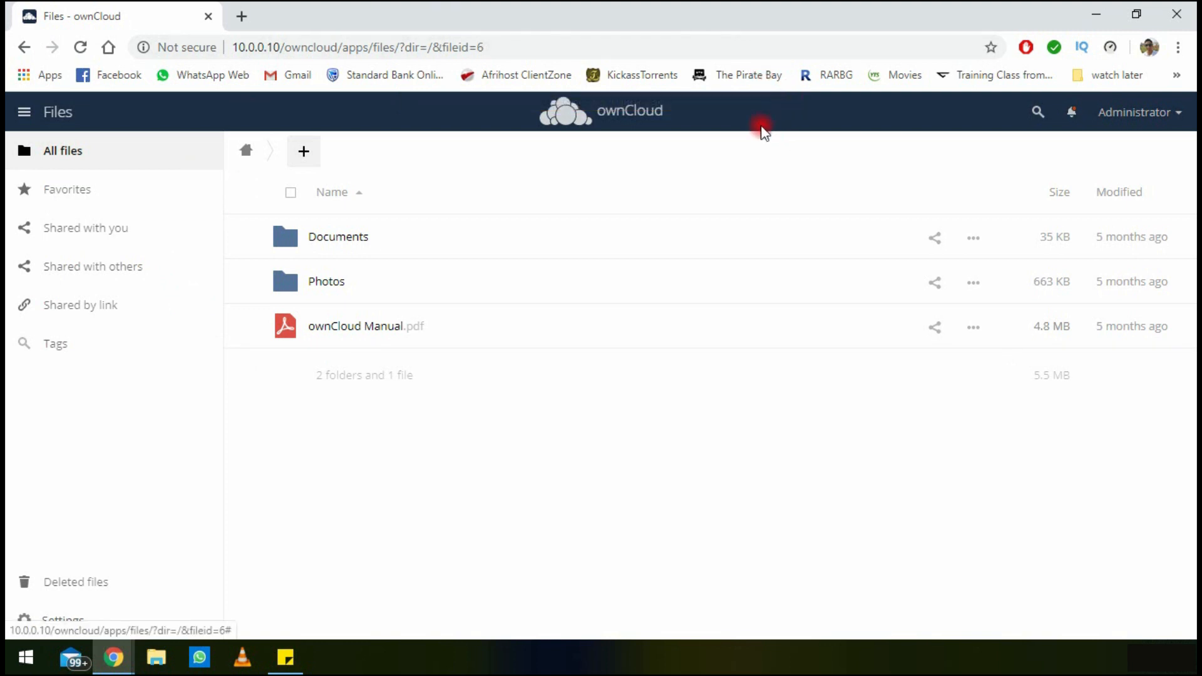
- Look through the contents of the Documents and Photos folders and return to the root file list
left_click(362, 239)
left_click(256, 159)
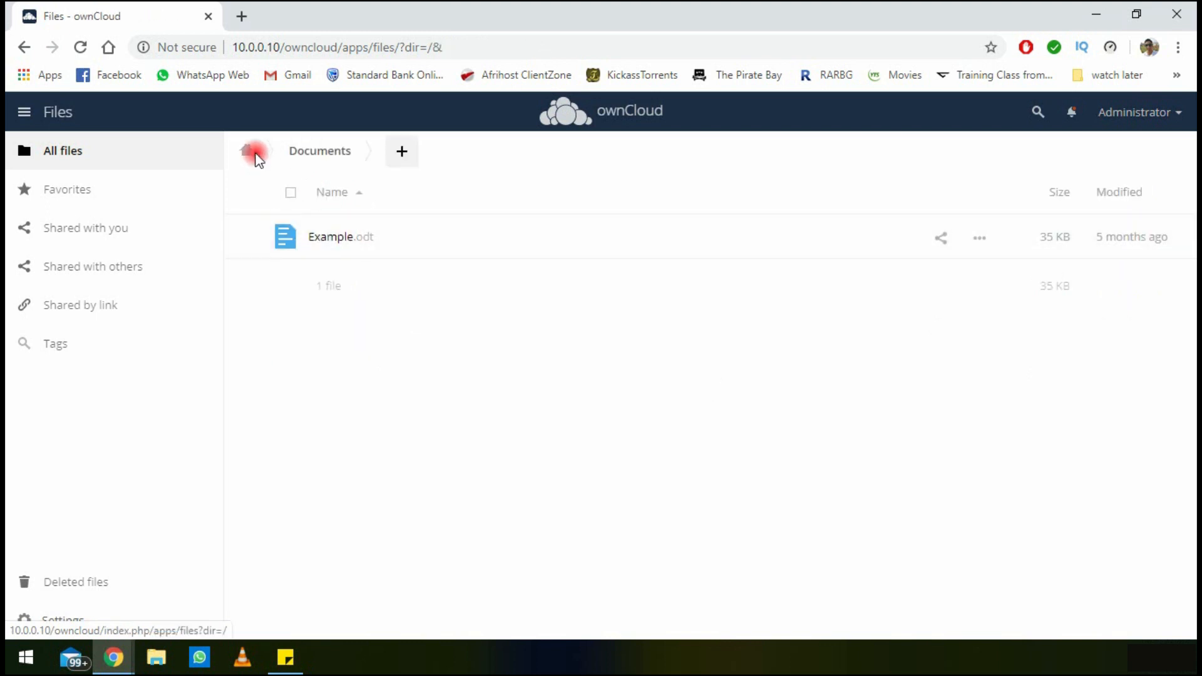
left_click(335, 283)
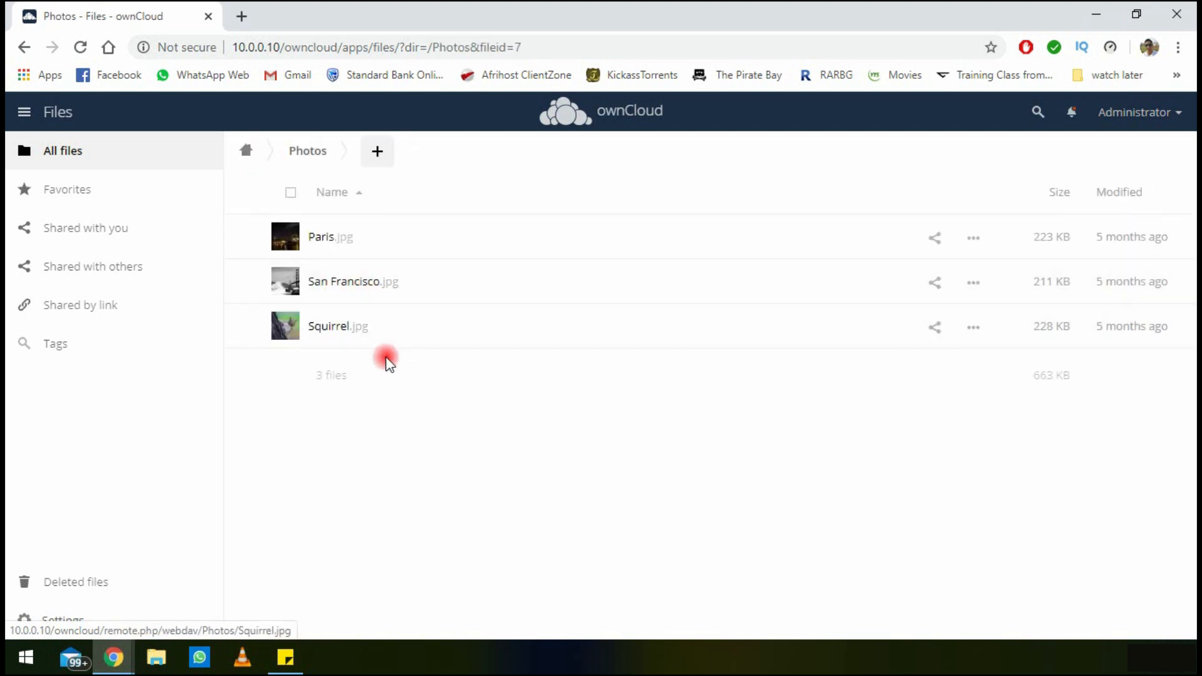
left_click(258, 154)
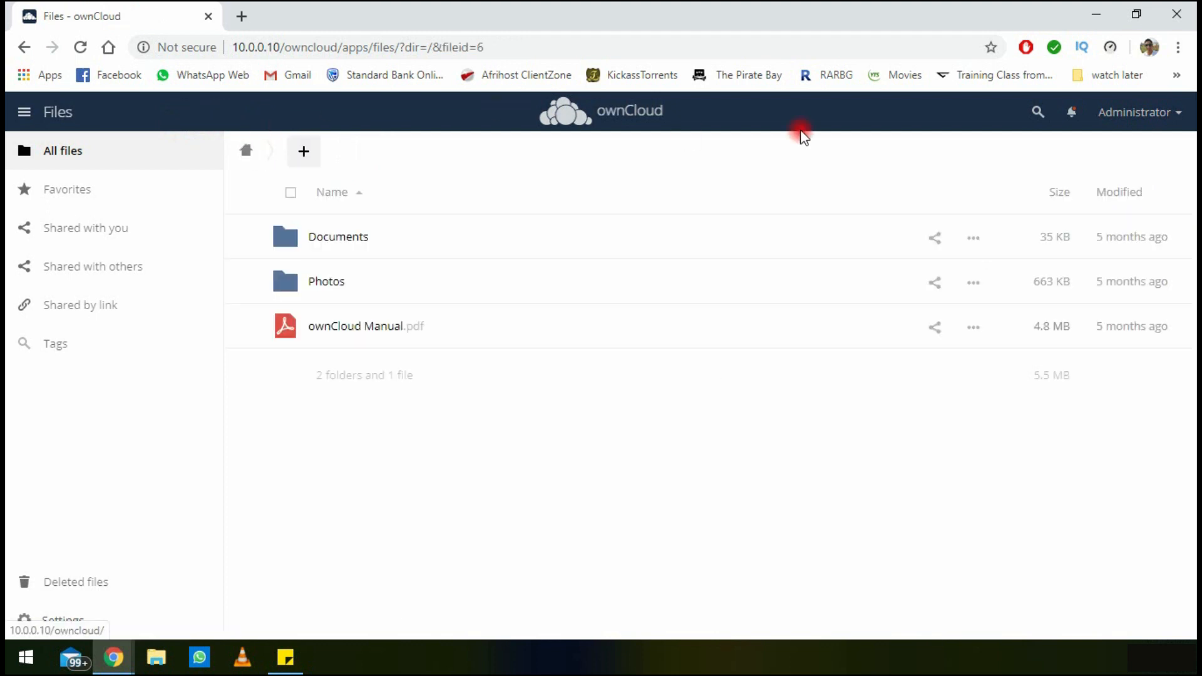
- Open the ownCloud user management page from the administrator account
left_click(1143, 119)
left_click(1127, 186)
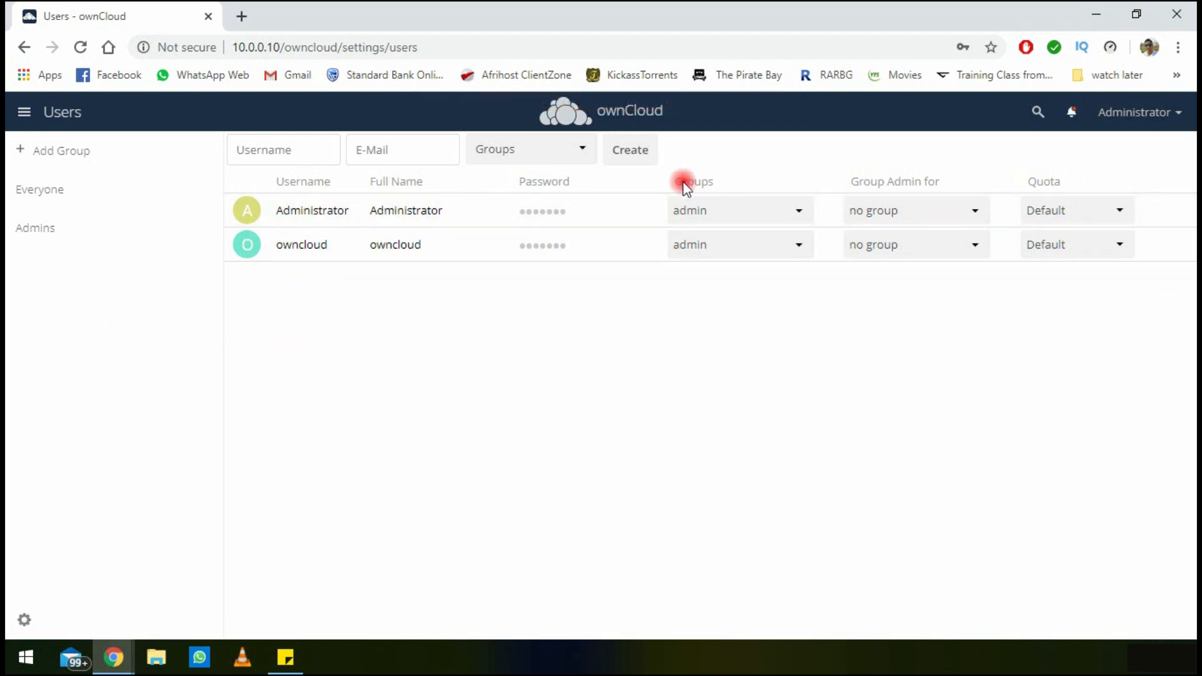
left_click(649, 151)
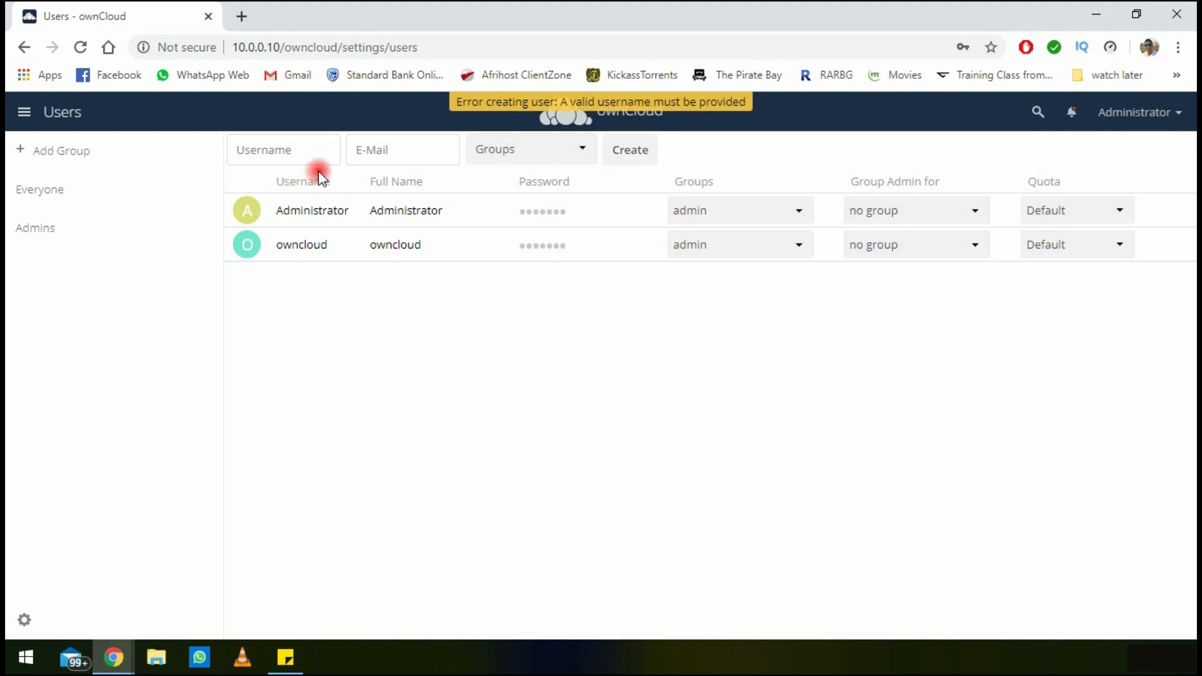
left_click(306, 150)
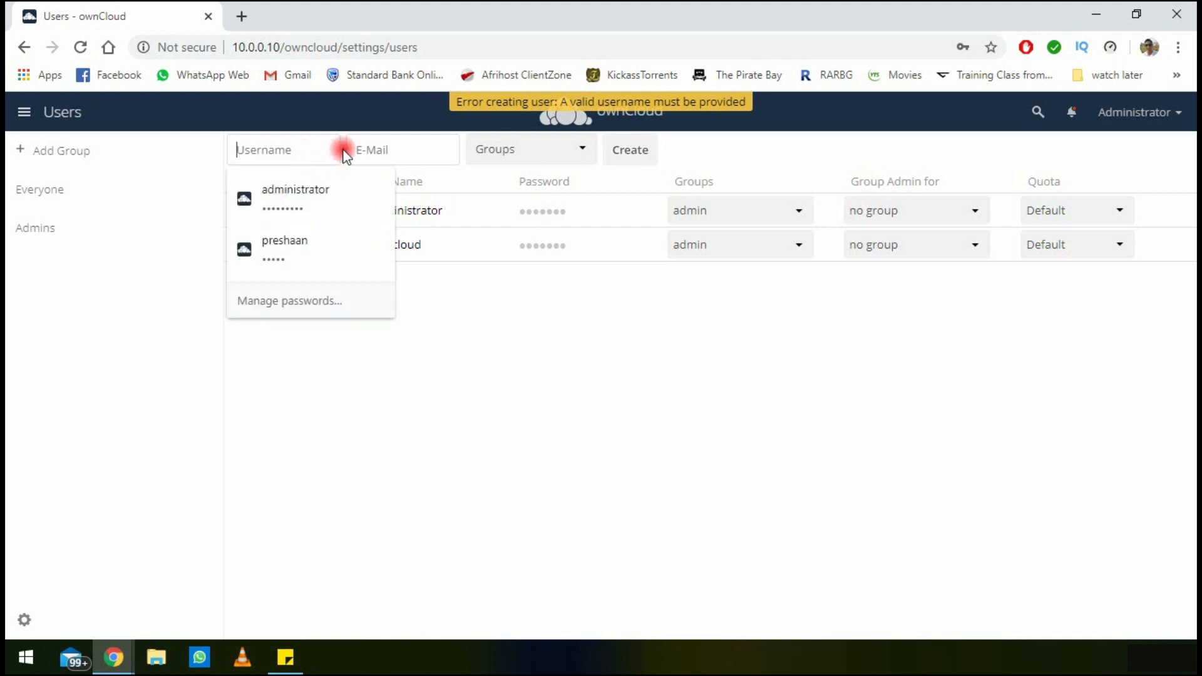
left_click(528, 130)
left_click(529, 149)
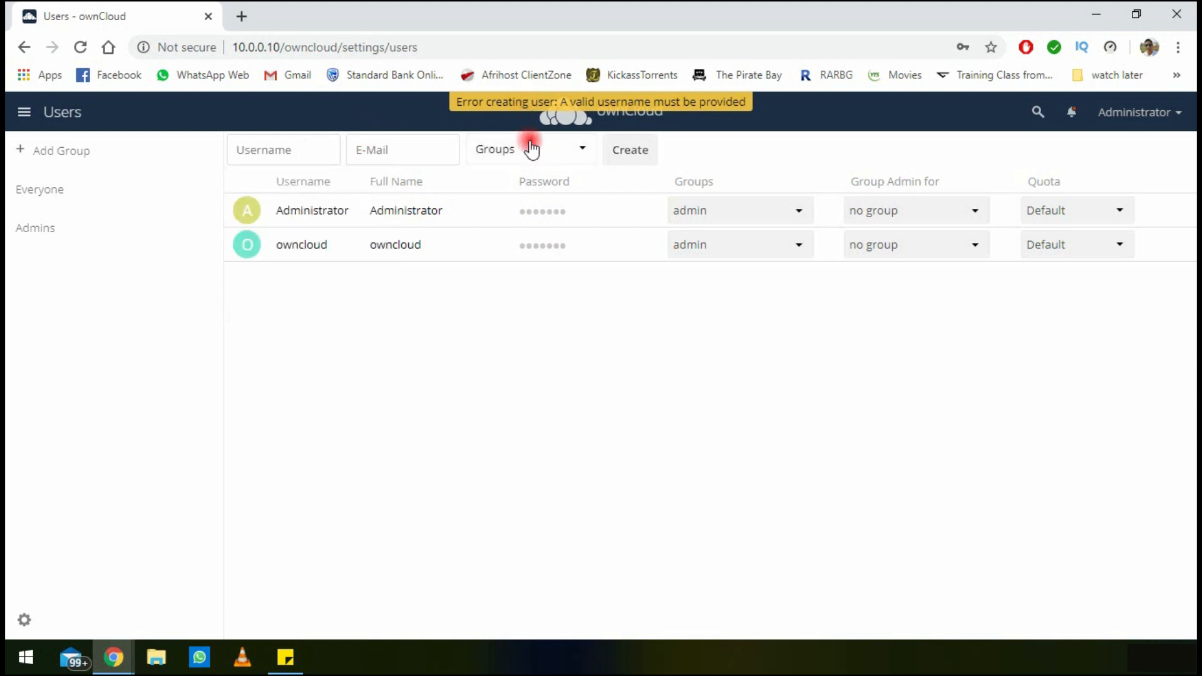
left_click(531, 153)
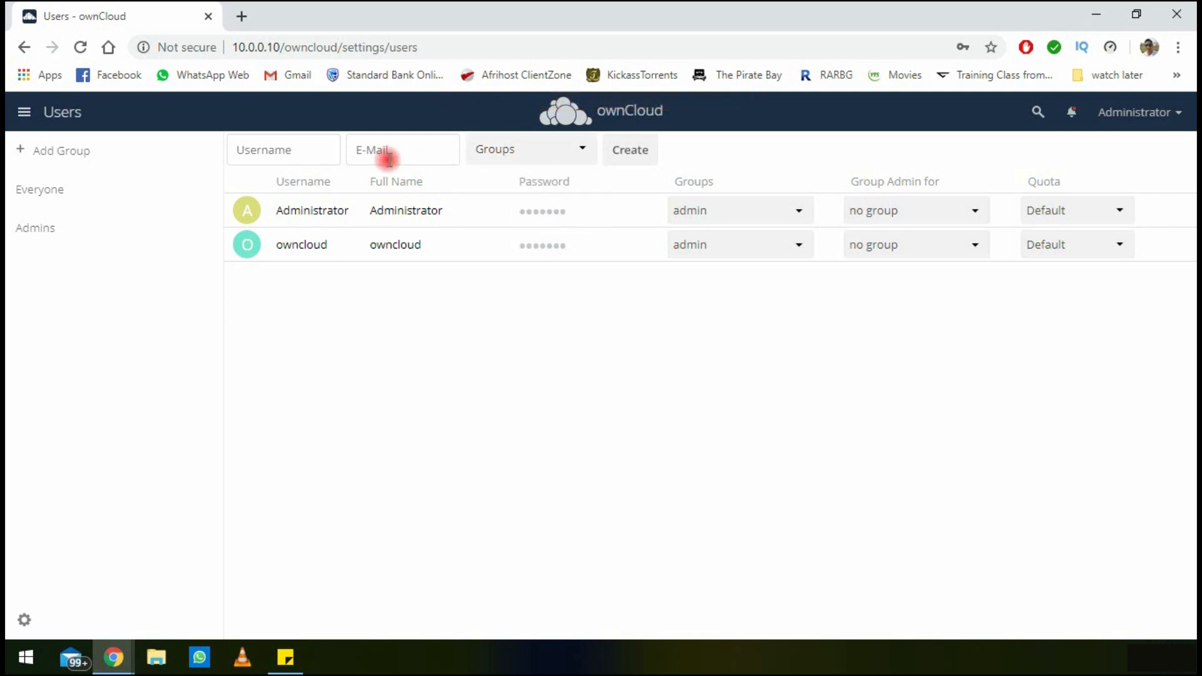
- Create a new ownCloud user with the person's username and saved e-mail address, without choosing a group
left_click(277, 144)
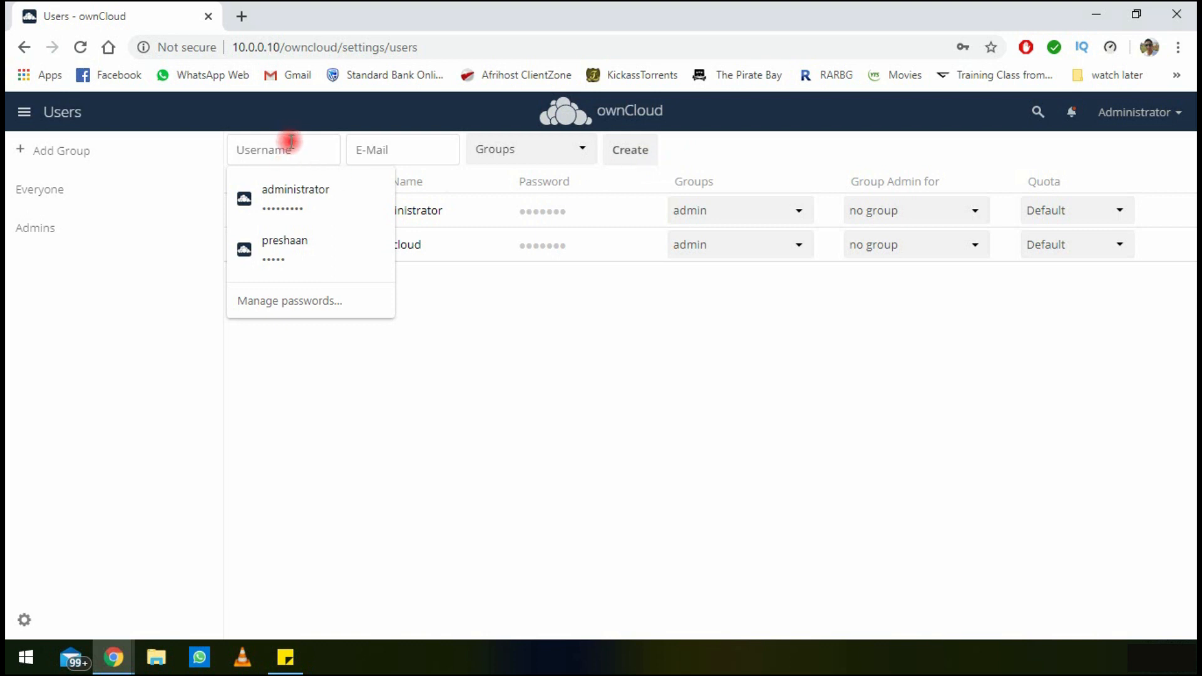
type("Preshaan")
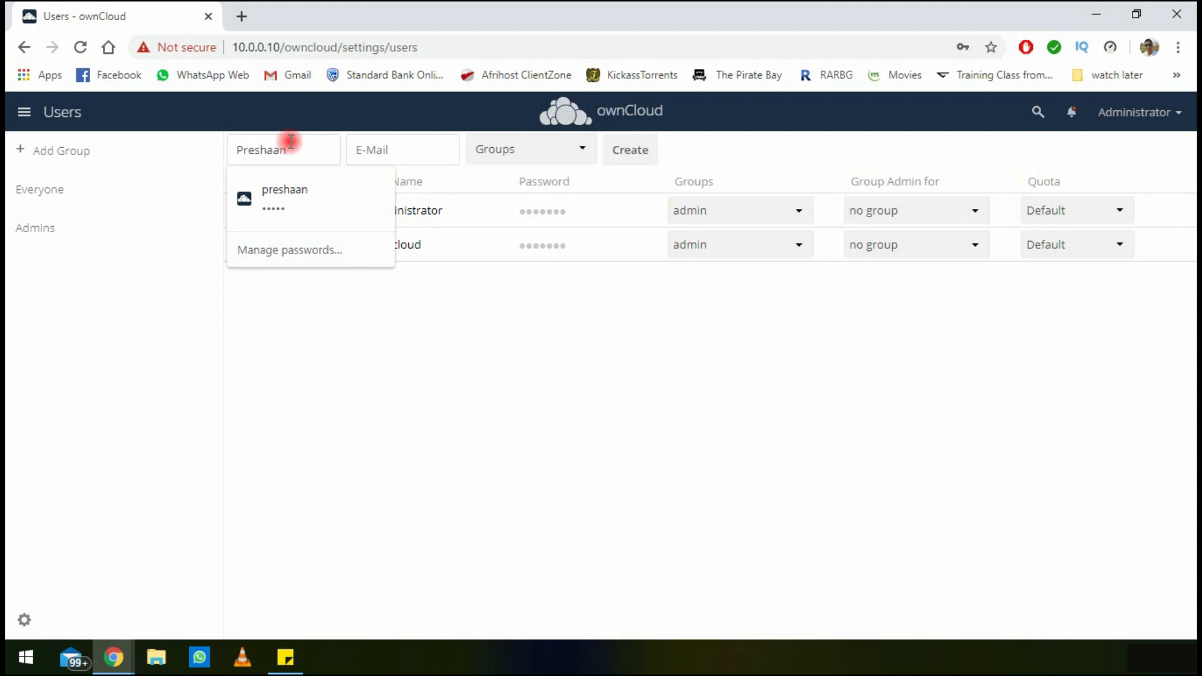
key("Tab")
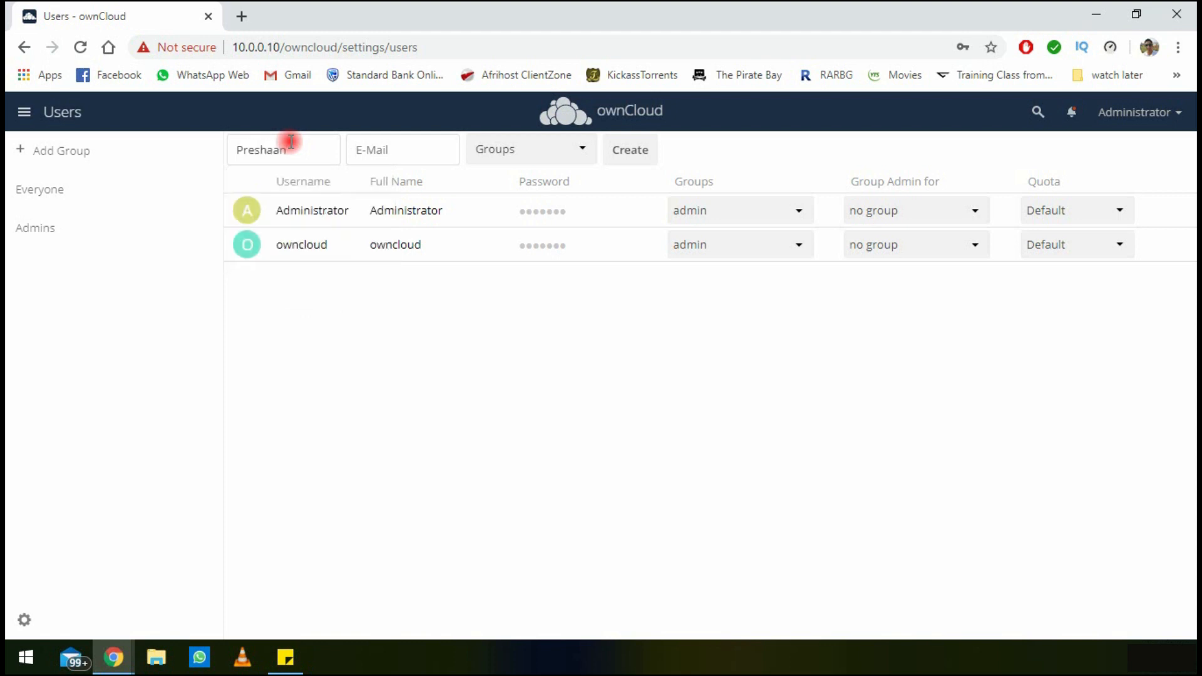
type("p")
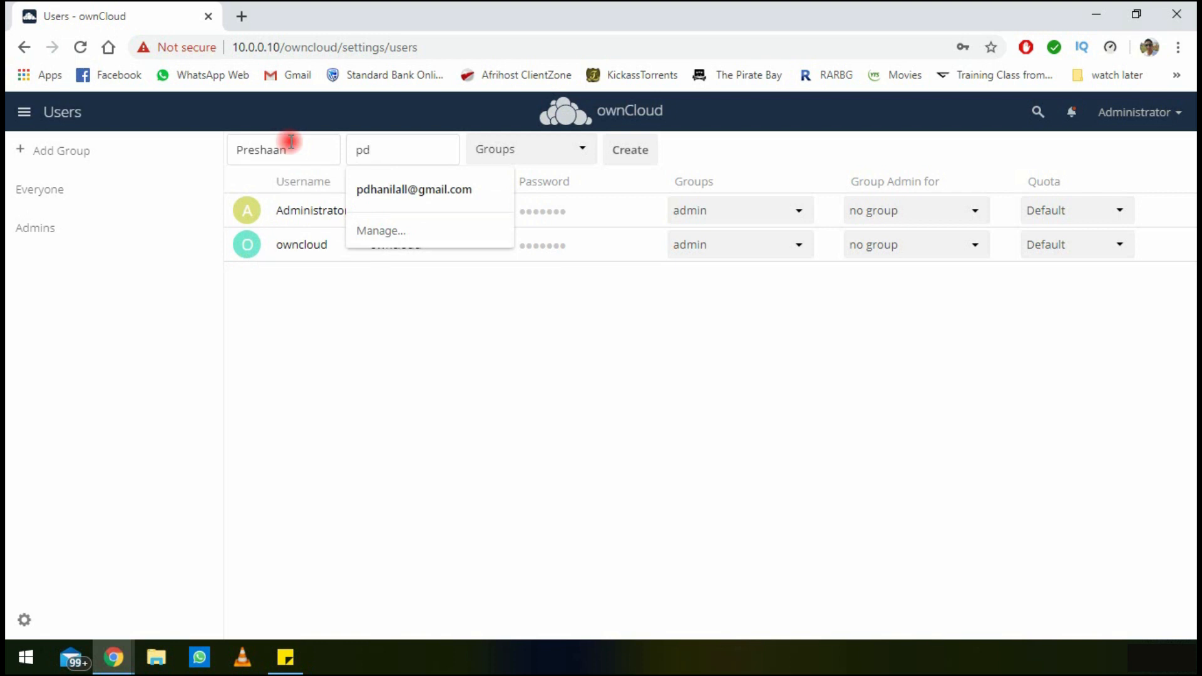
type("d")
key("Down")
key("Return")
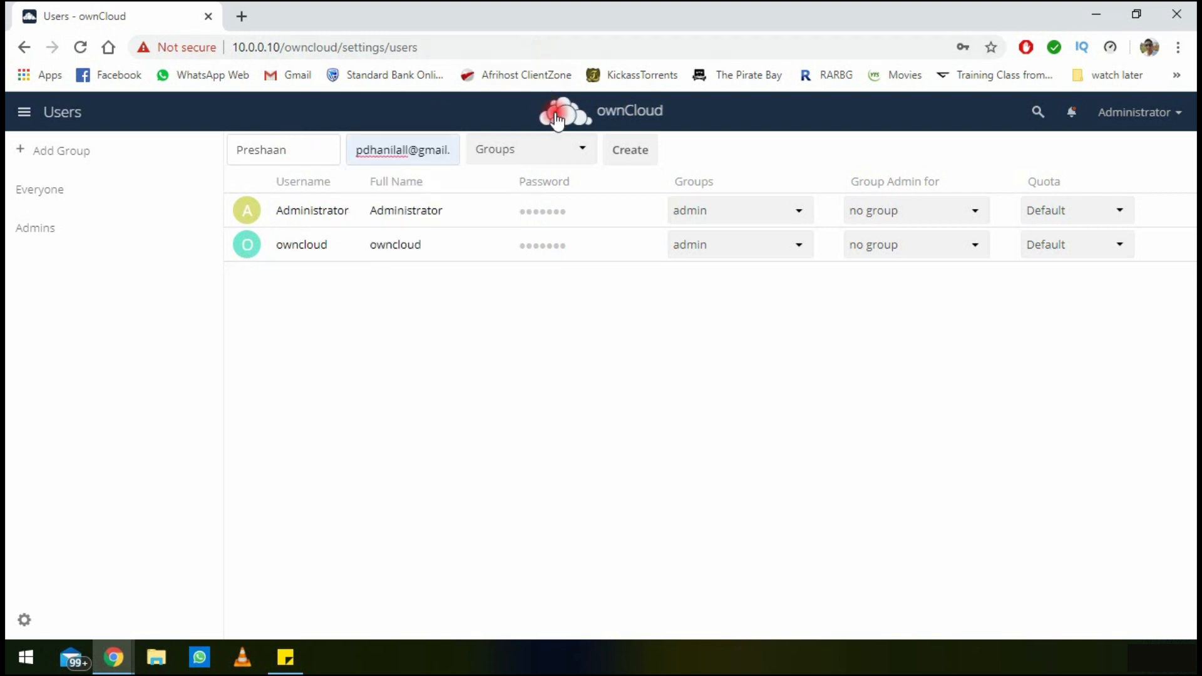
left_click(632, 158)
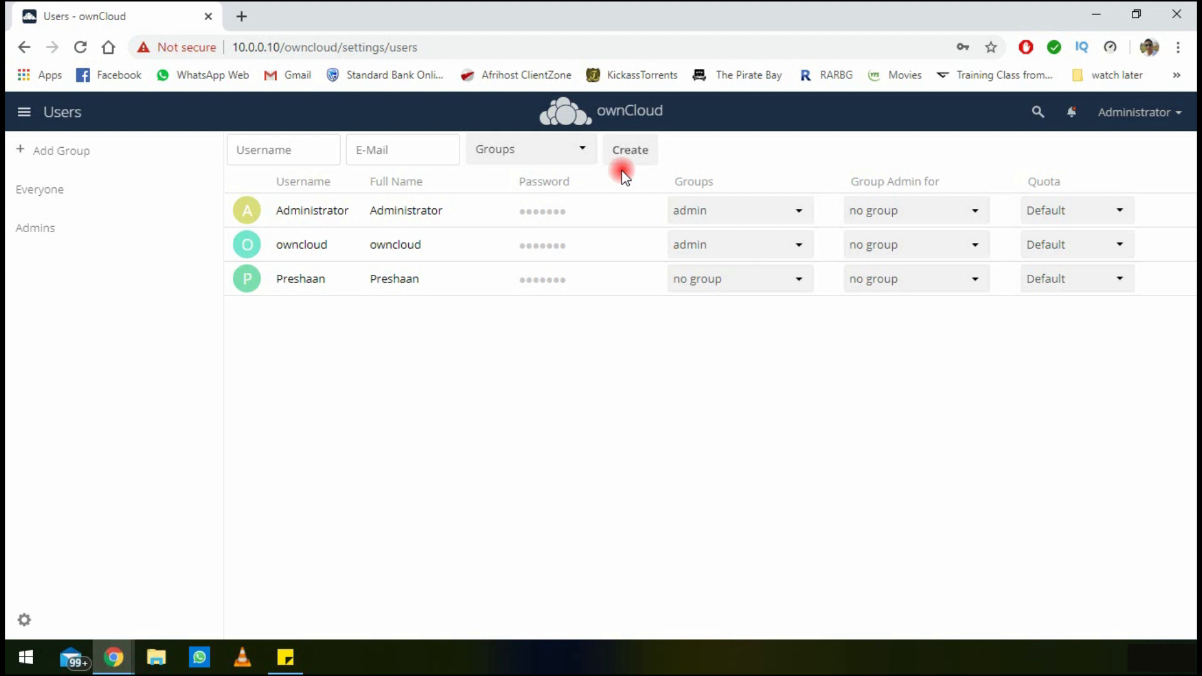
- Set the account password for the newly created user, entering it a second time
left_click(569, 277)
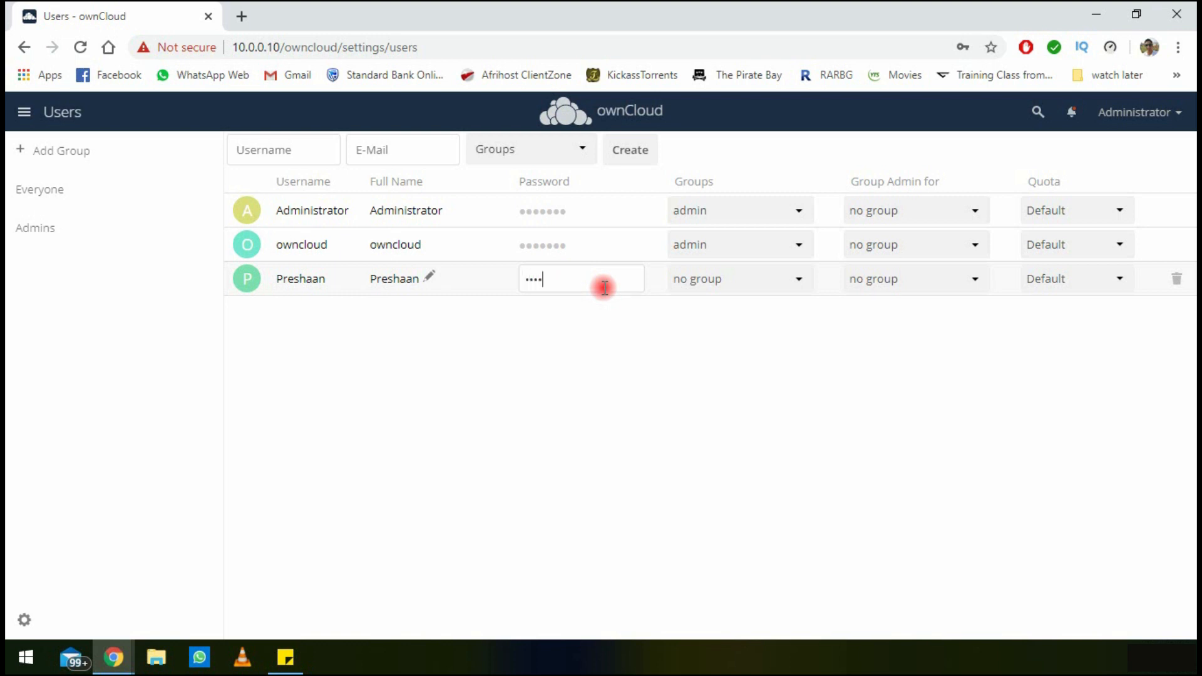
key("Return")
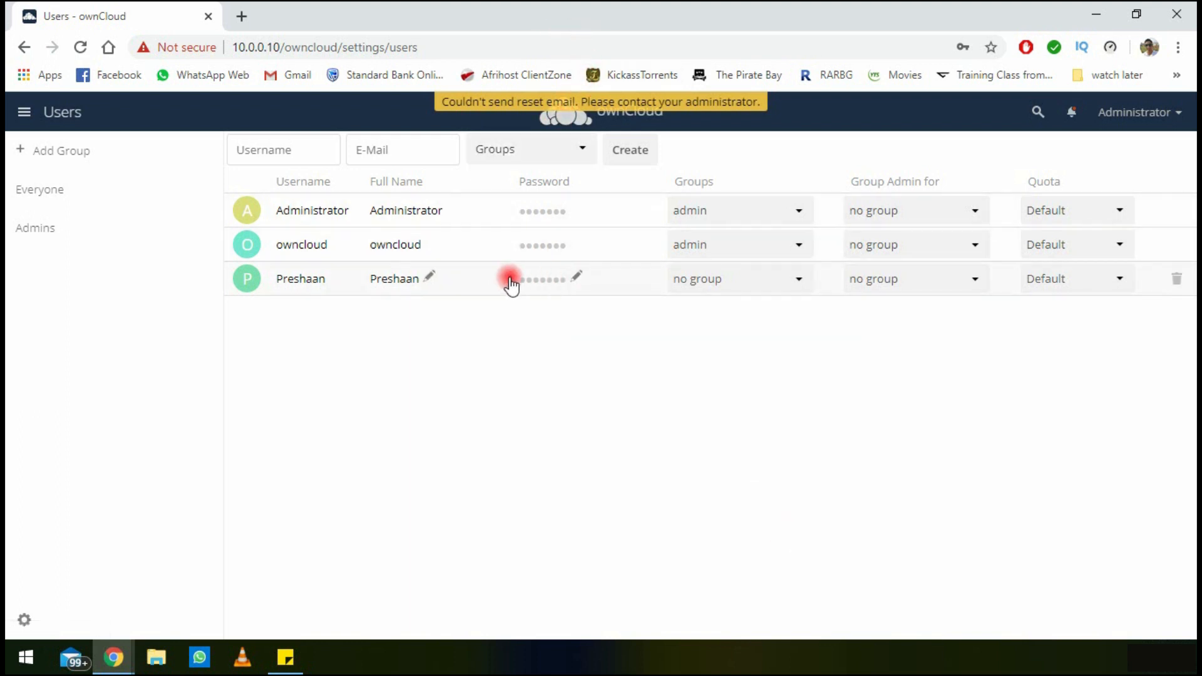
left_click(571, 279)
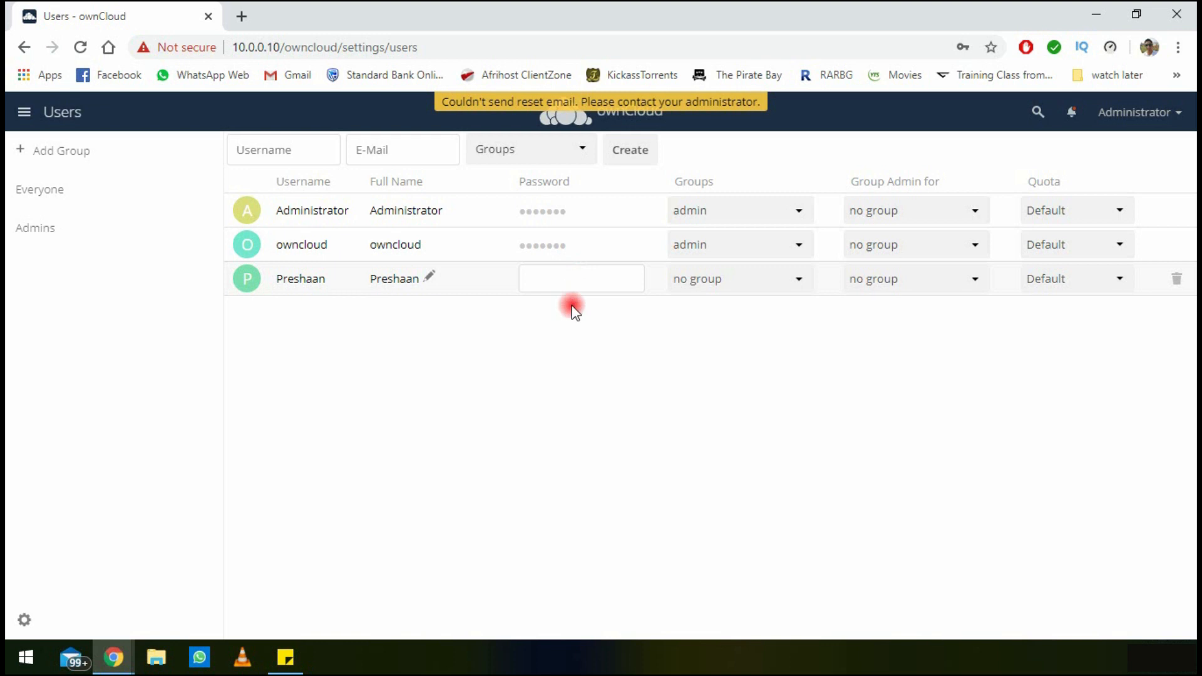
type("••")
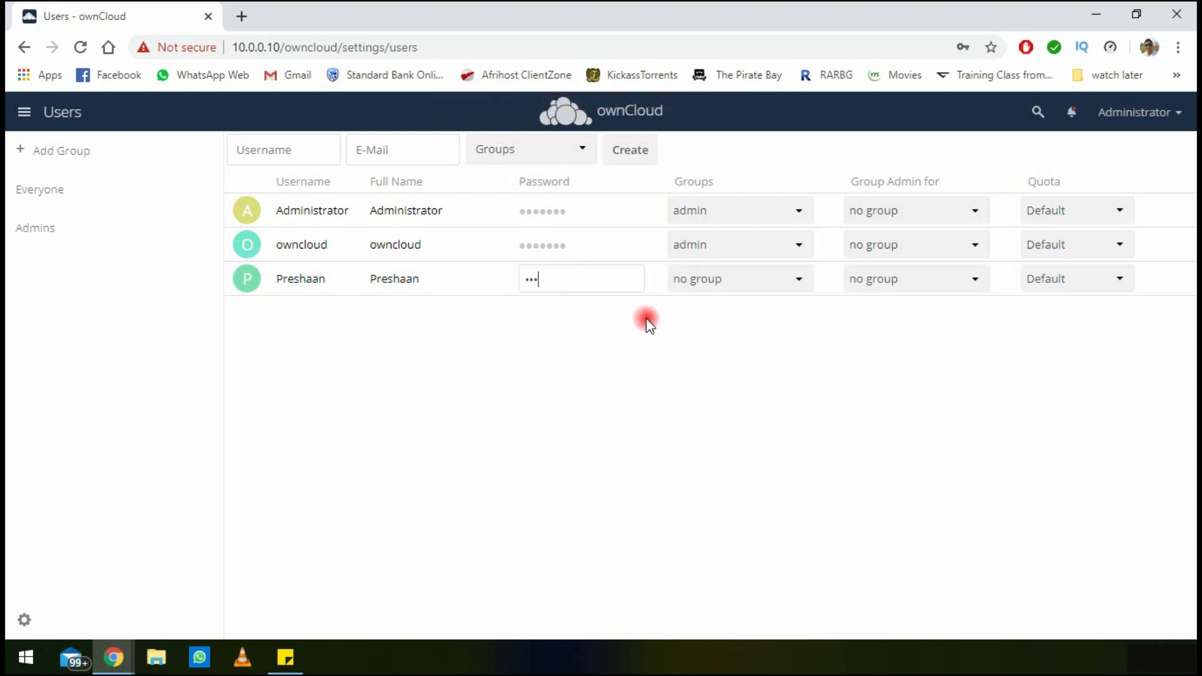
key("Return")
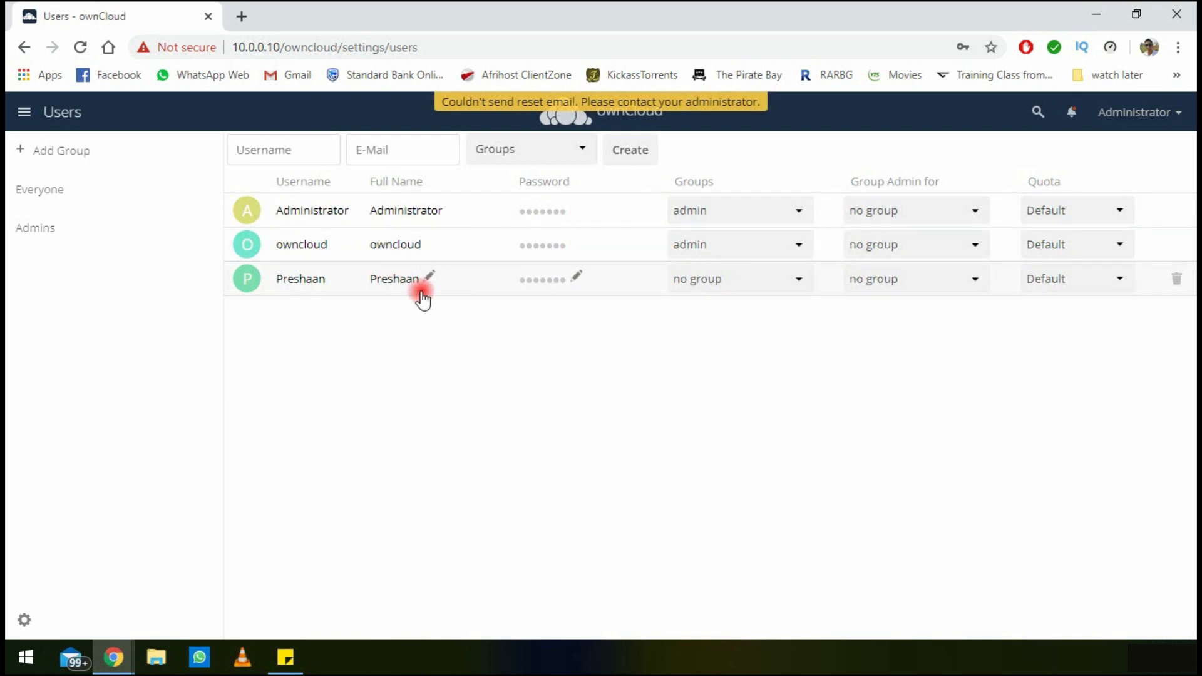
left_click(386, 153)
left_click(279, 149)
left_click(611, 315)
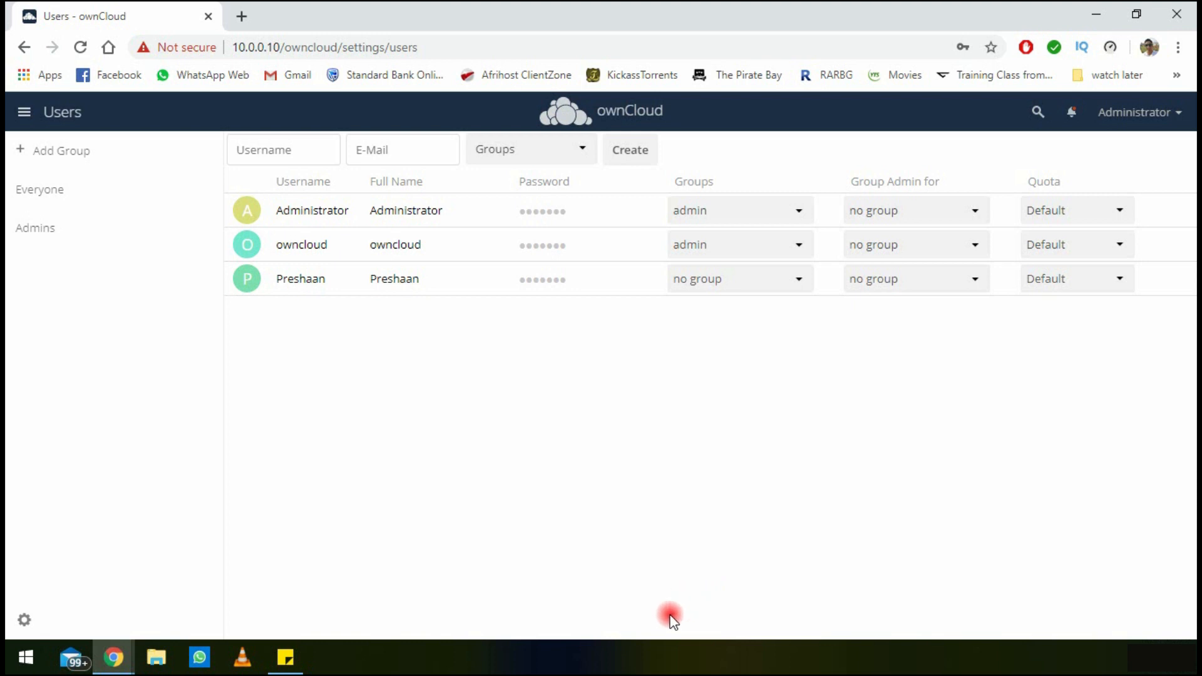
left_click(599, 654)
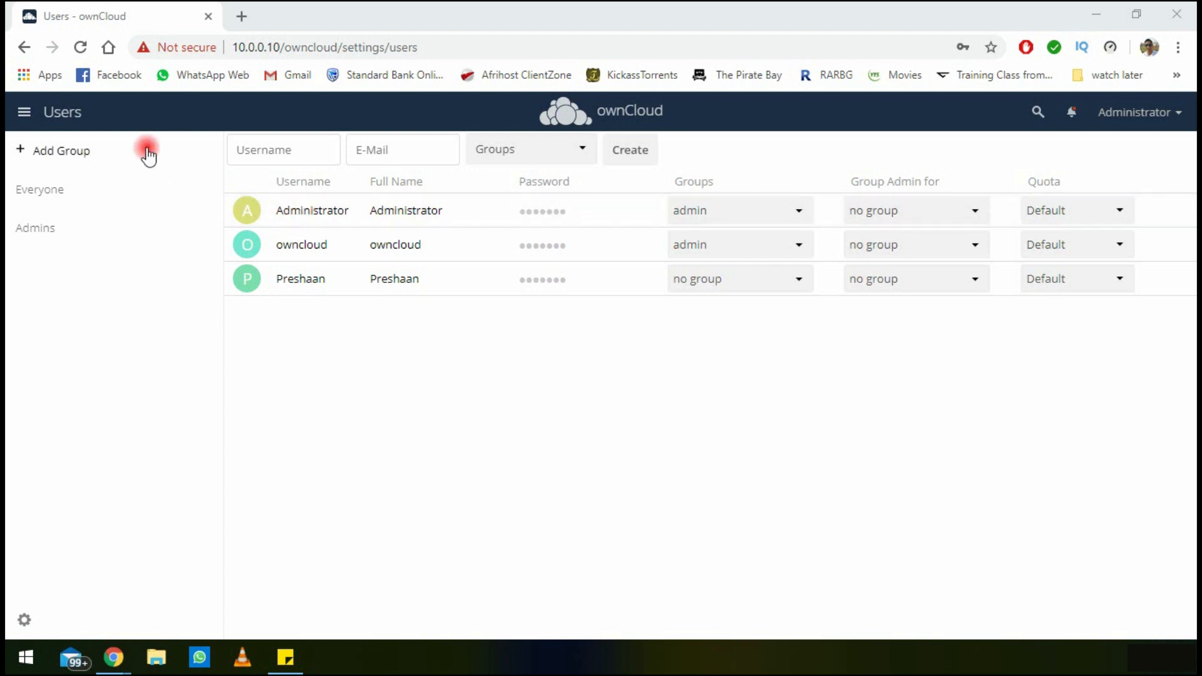
- Go back from user management to the ownCloud Files app
left_click(39, 114)
left_click(45, 164)
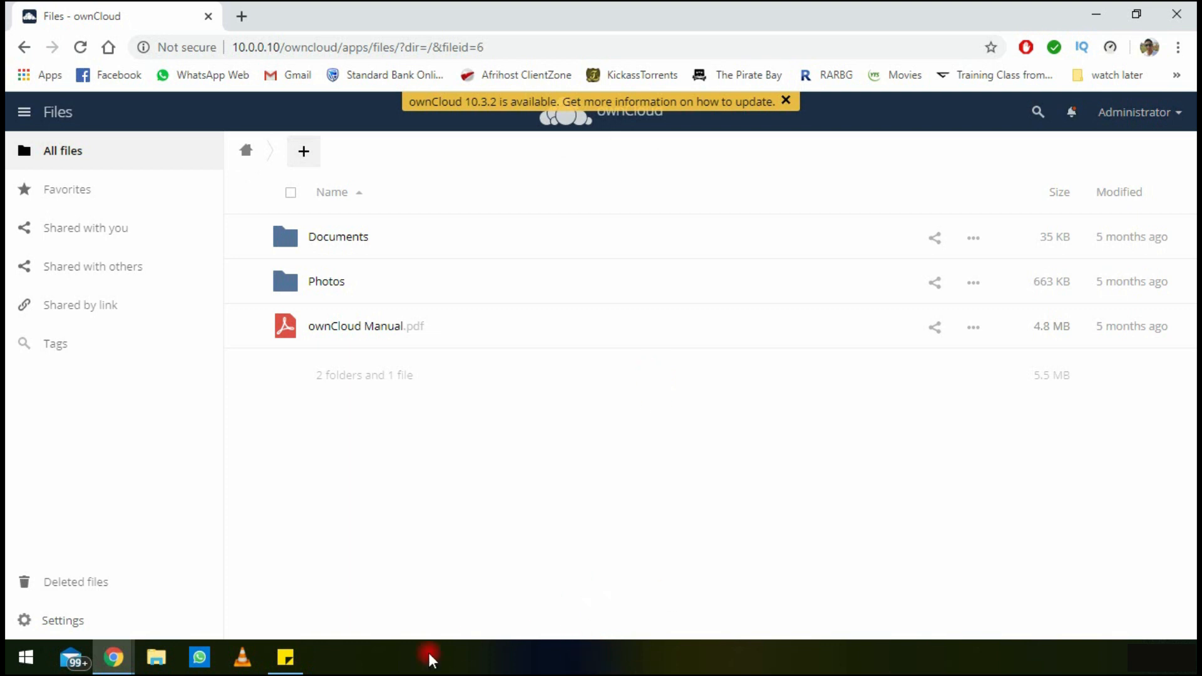
left_click(160, 654)
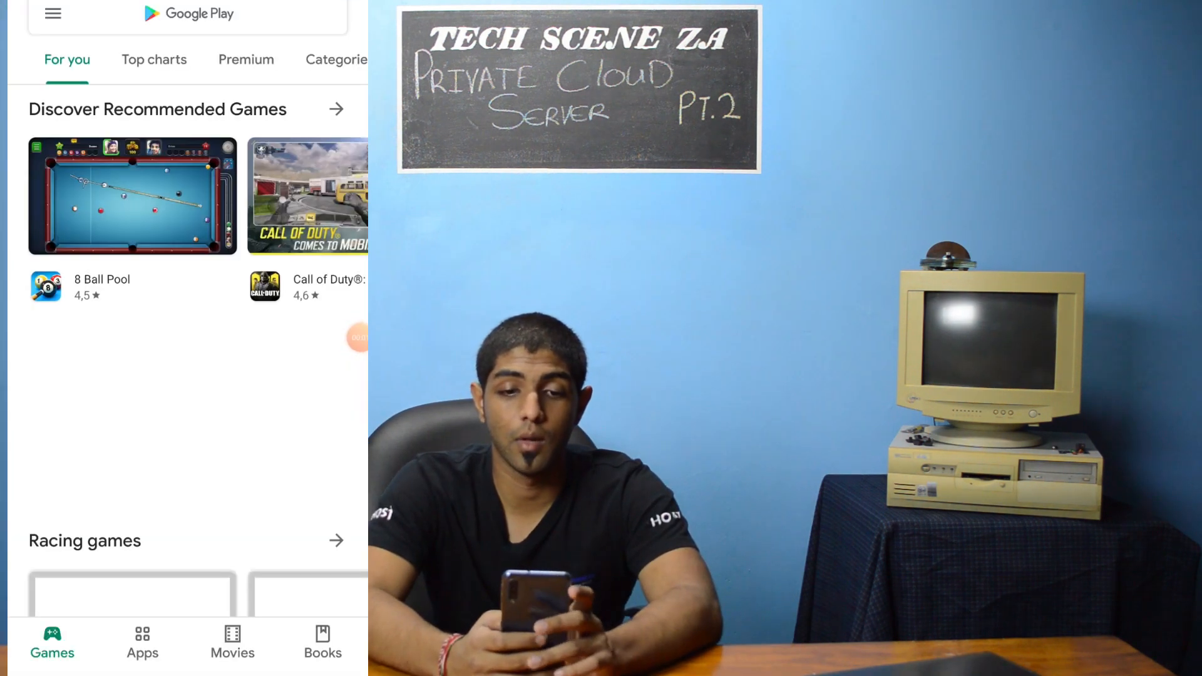
- In Google Play on the phone, search for owncloud and view the details page of the ownCloud GmbH app
left_click(188, 14)
left_click(100, 113)
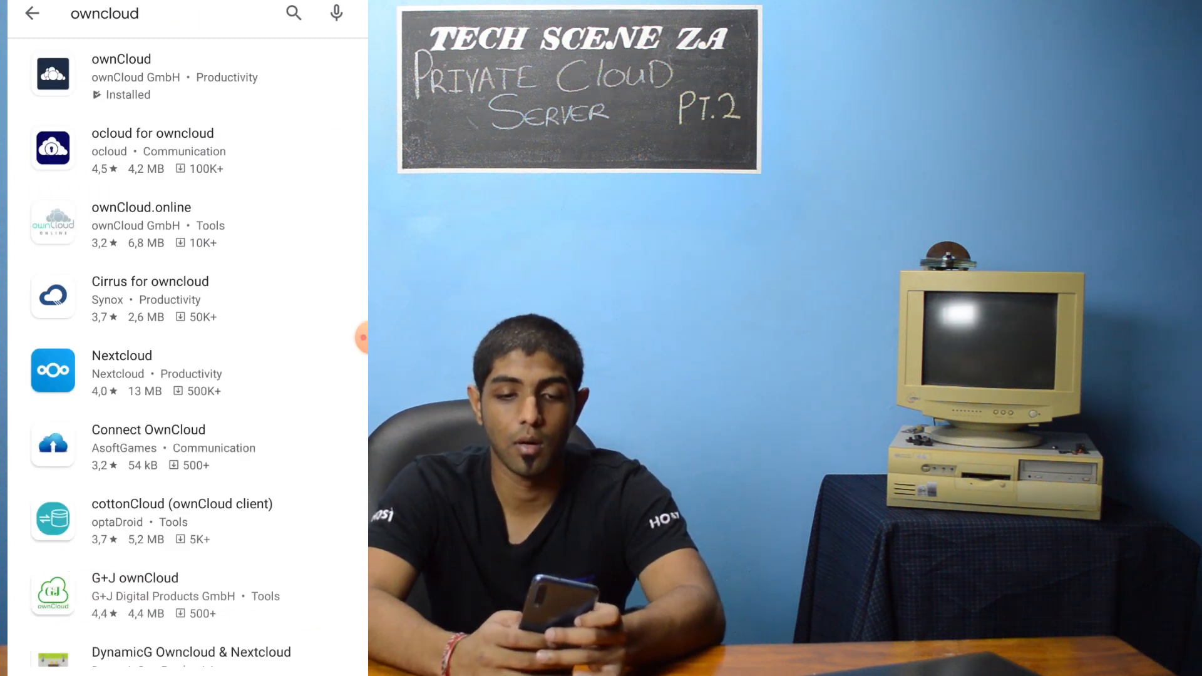
left_click(144, 75)
scroll(187, 339, "down", 5)
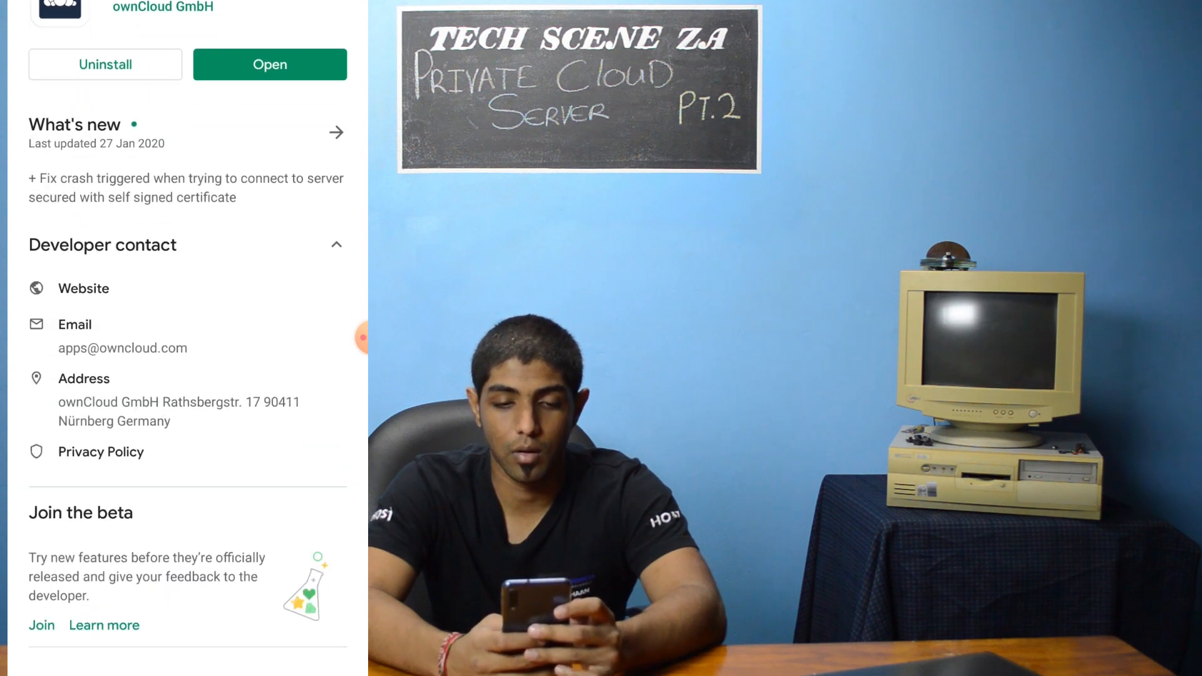
- Leave the Google Play app page and open the installed ownCloud app from the phone's app list
scroll(188, 338, "up", 4)
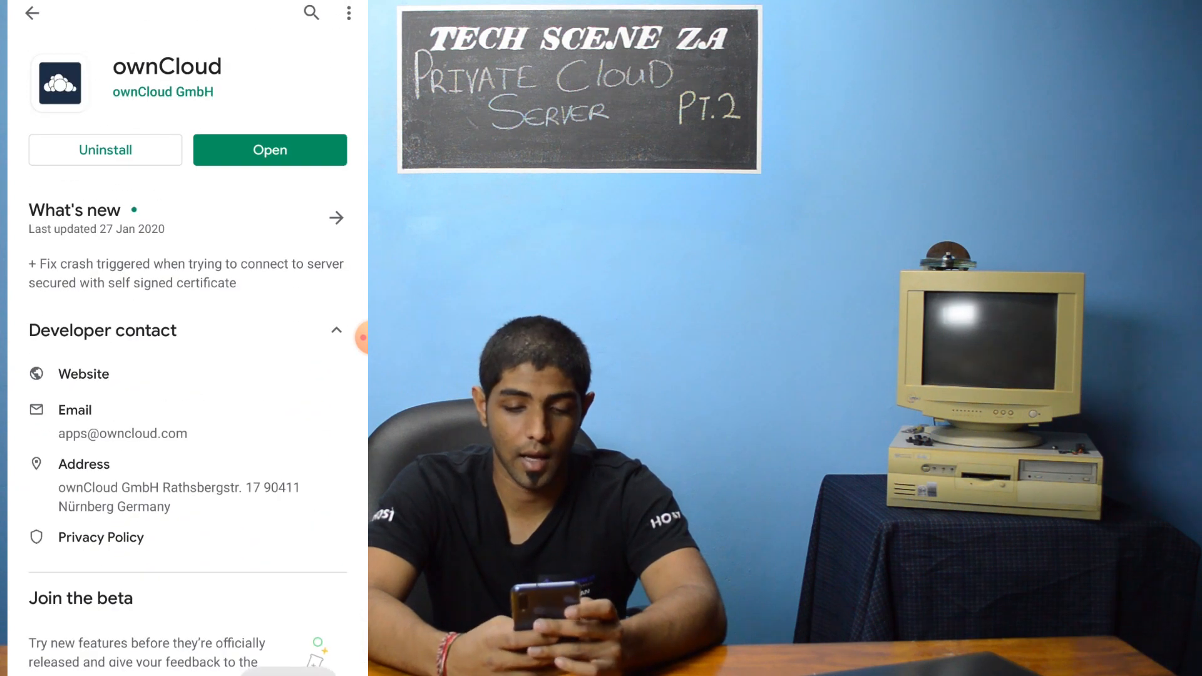
left_click(288, 673)
left_click(187, 672)
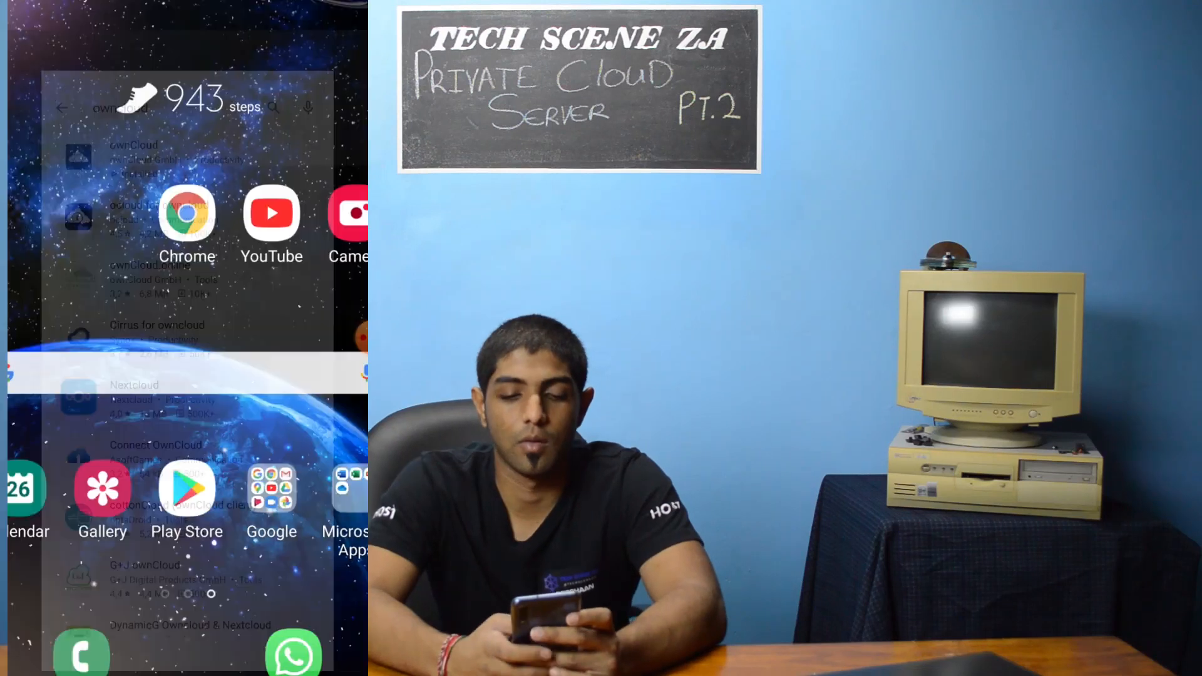
left_click_drag(188, 501, 188, 251)
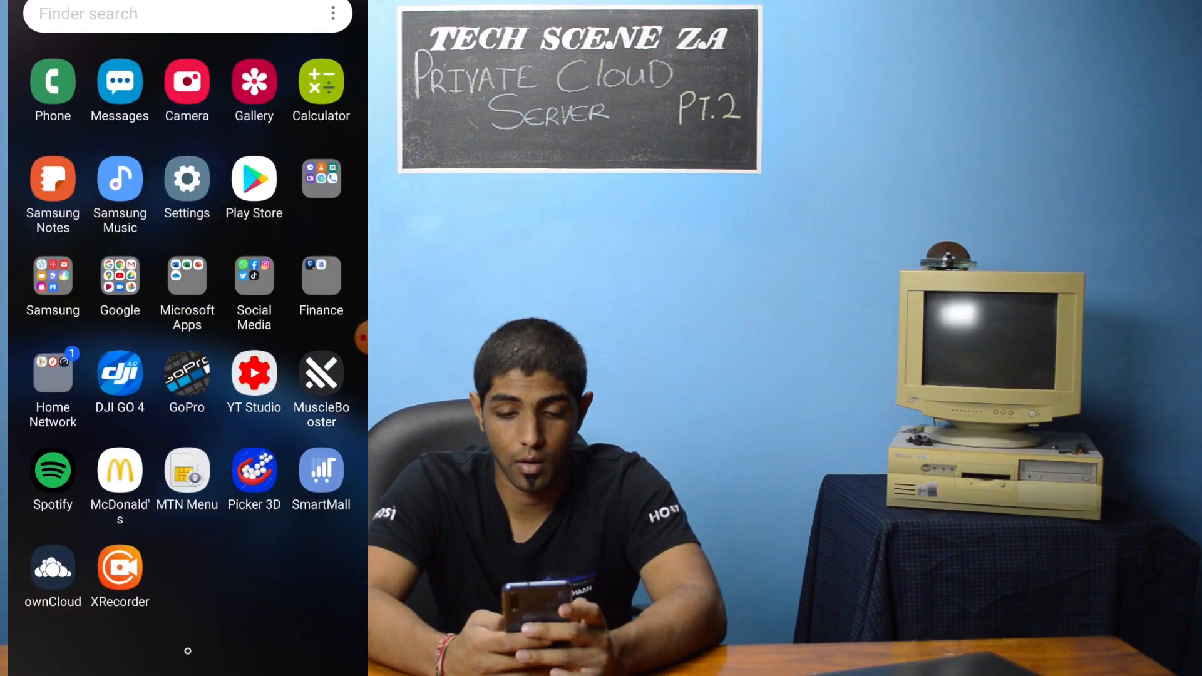
left_click(52, 567)
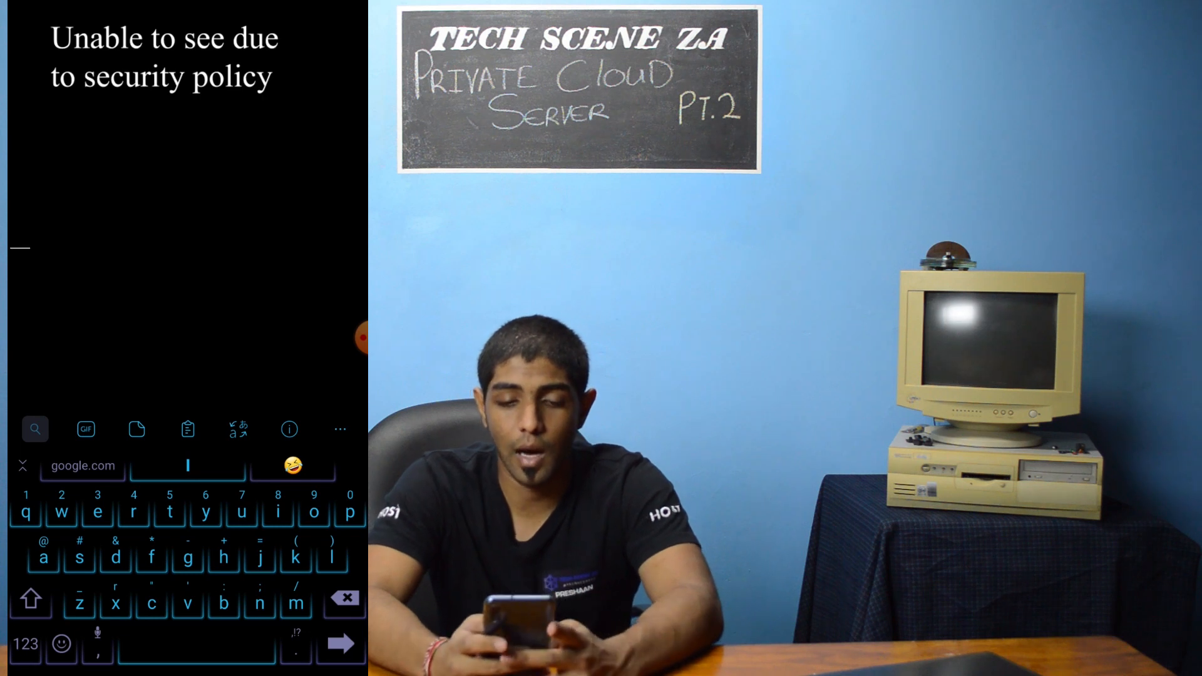
- Enter 10.0.0.10 as the server address in the ownCloud app, submit it, and return to the address for editing
left_click(109, 231)
left_click(25, 643)
type("10")
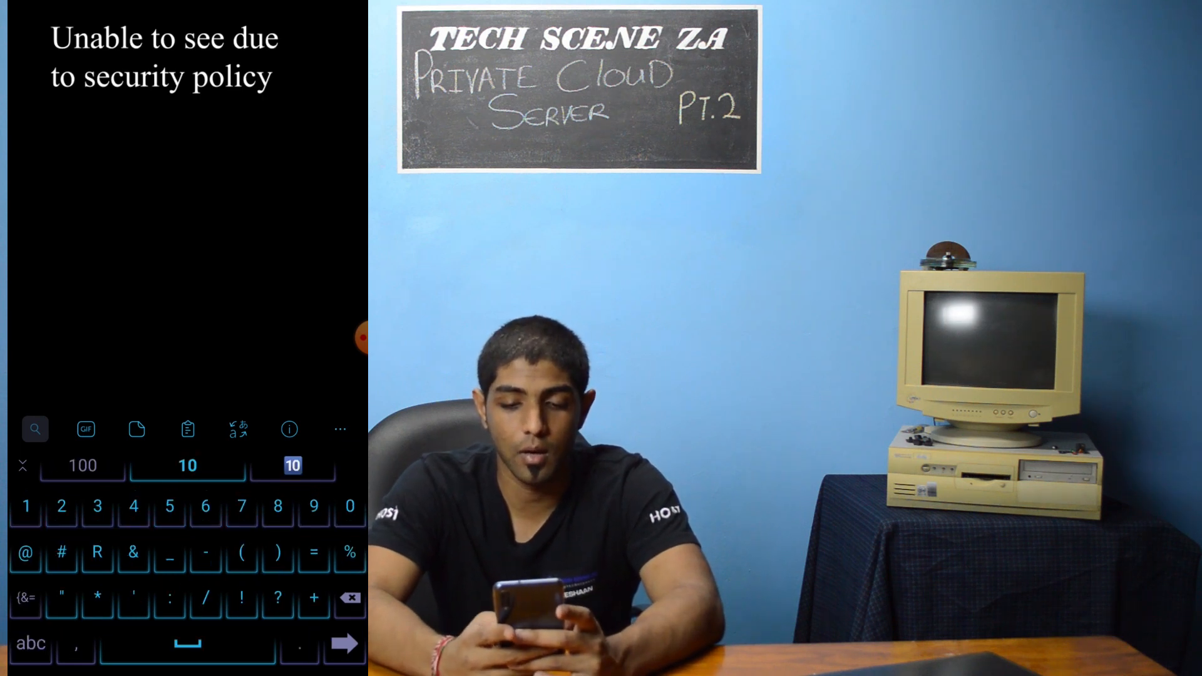
type(".0.0.10")
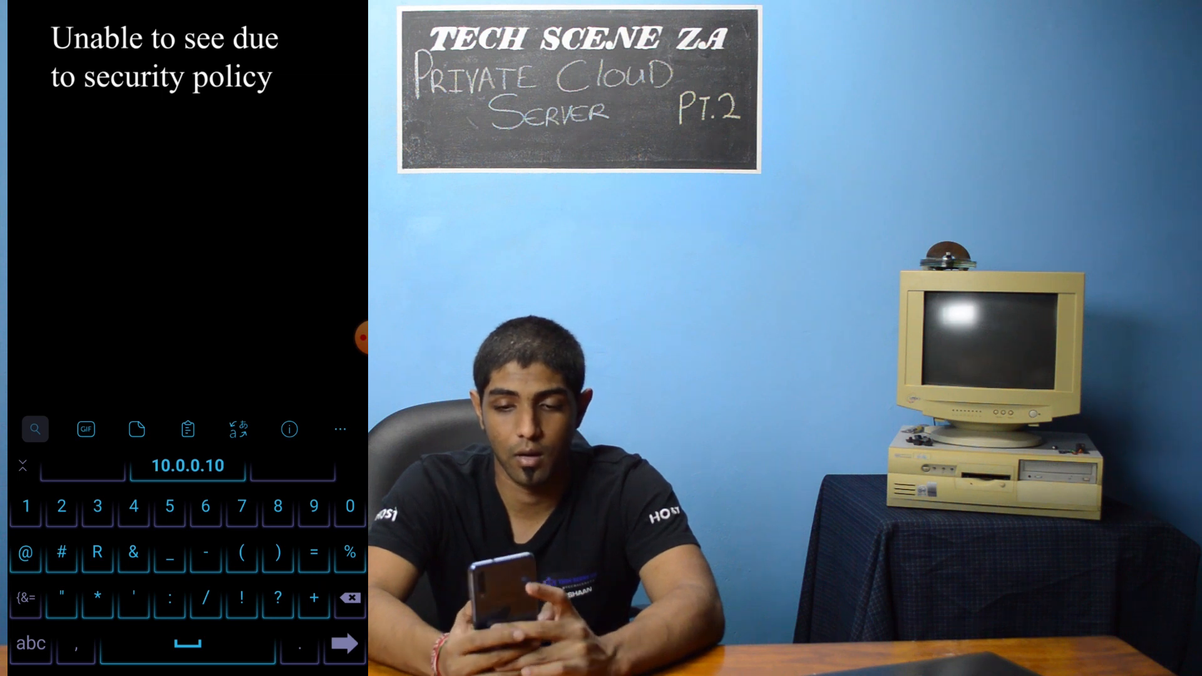
key("Return")
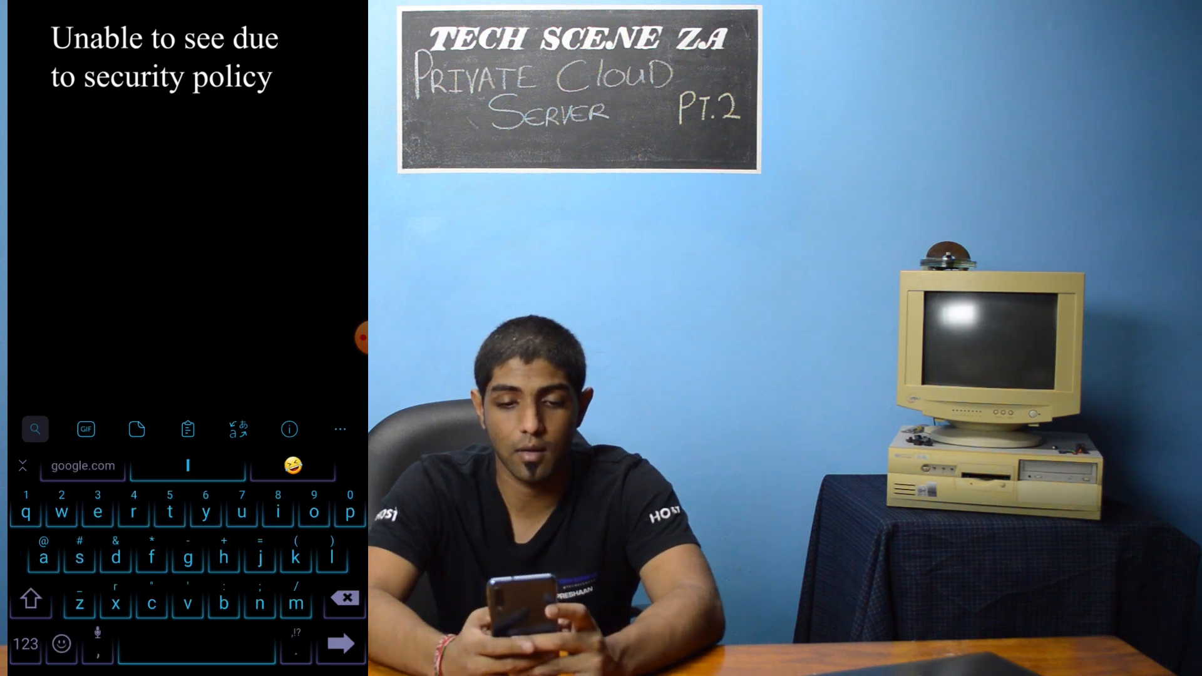
left_click(287, 395)
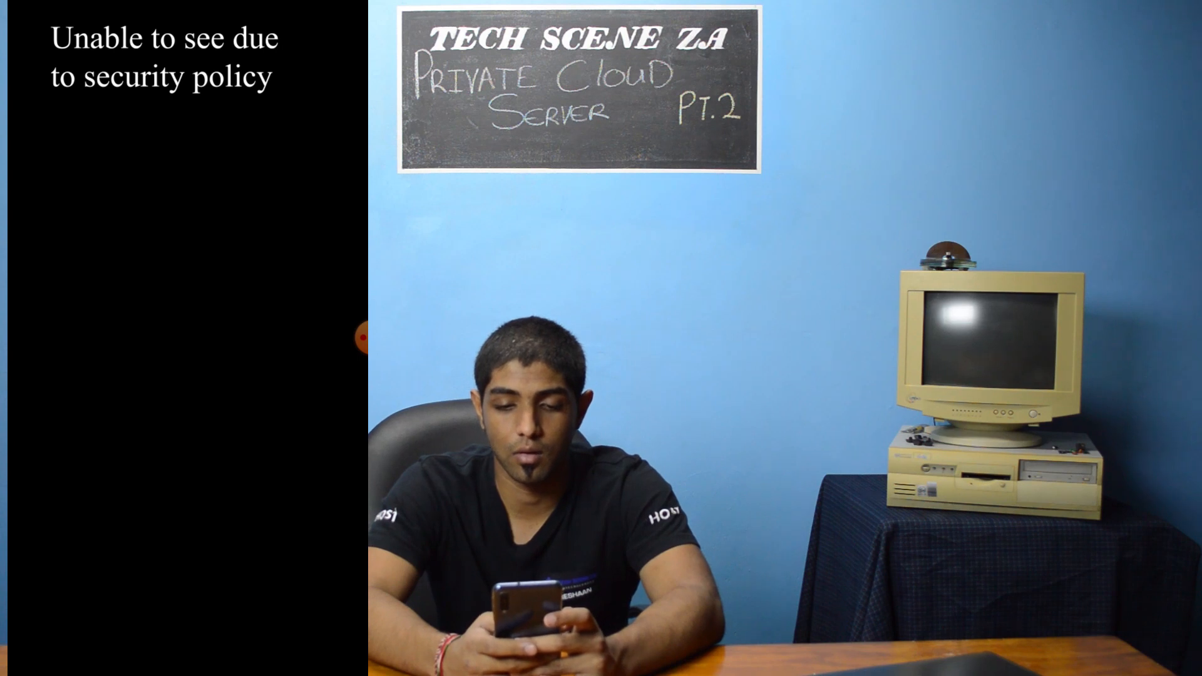
left_click(188, 360)
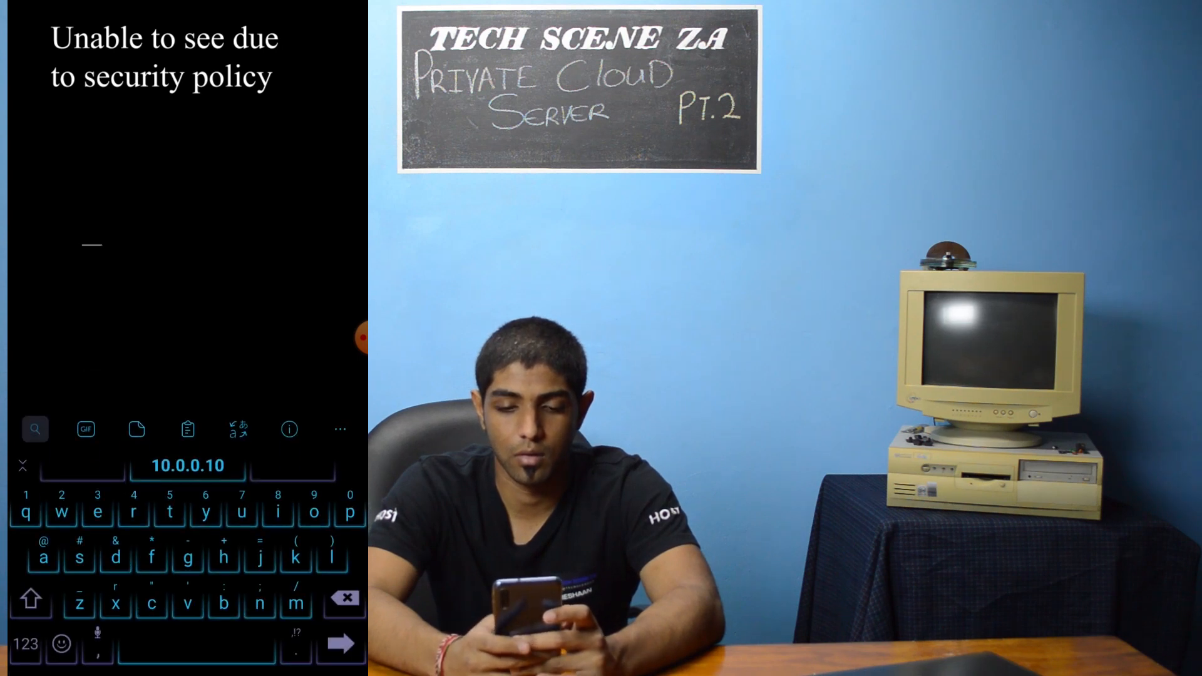